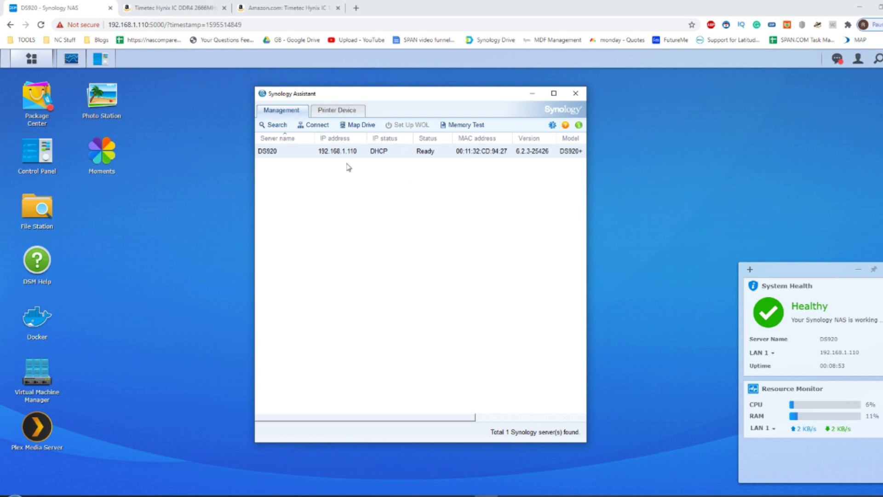
- Log out of the DSM session from the account menu
{"action": "left_click", "coordinate": [76, 5]}
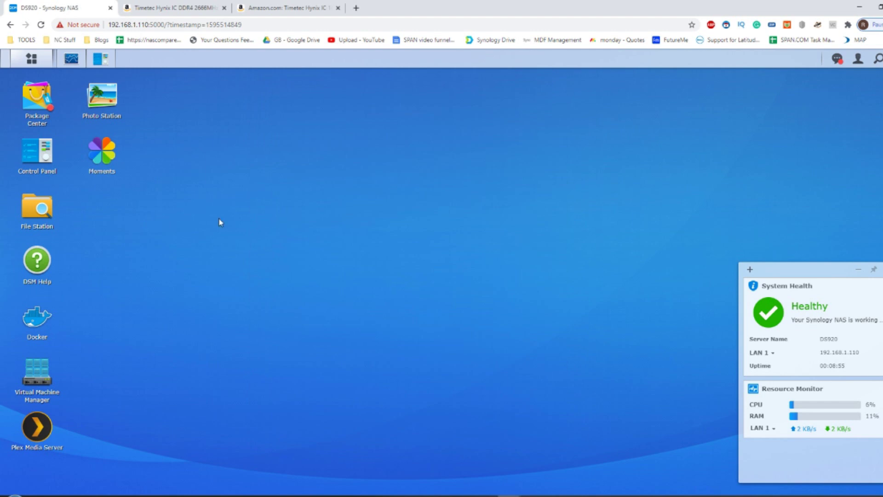
{"action": "left_click", "coordinate": [858, 59]}
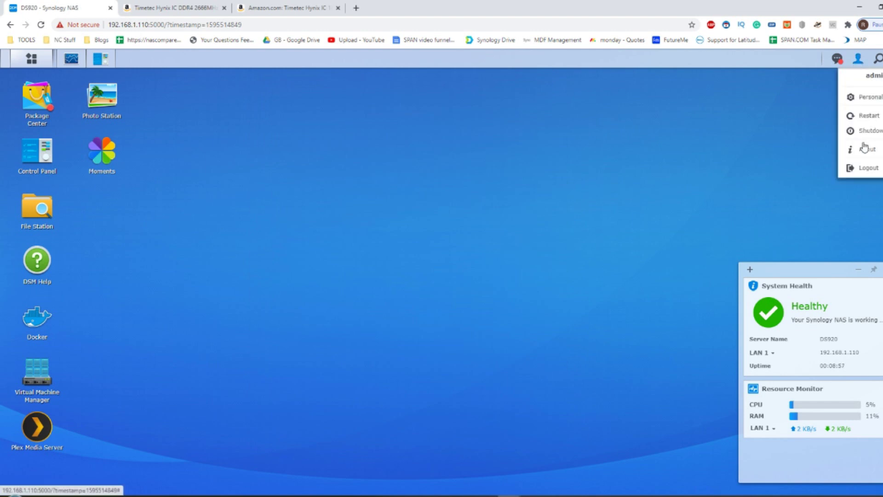
{"action": "left_click", "coordinate": [869, 168]}
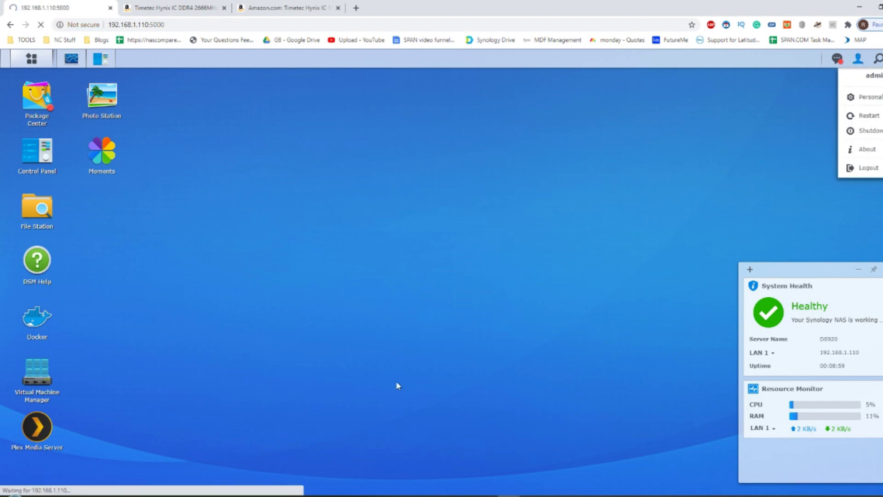
- Minimise Synology Assistant and sign back in to DSM as admin with the account password
{"action": "key", "text": "alt+Tab"}
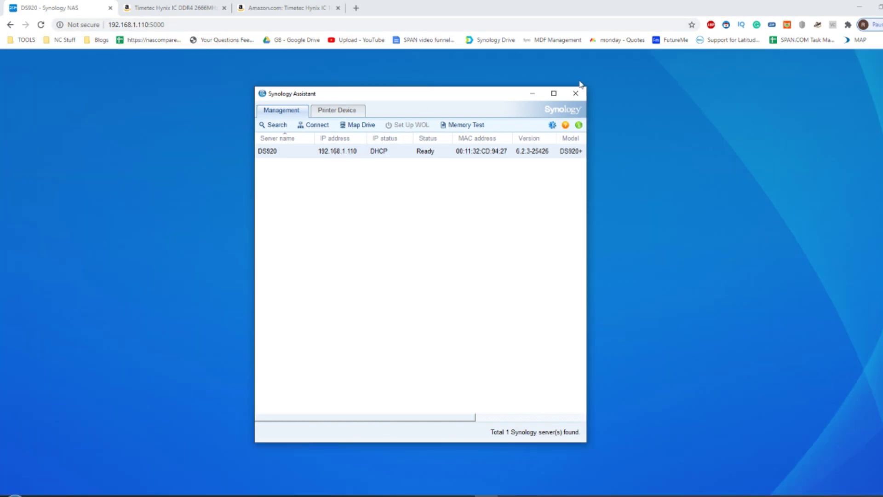
{"action": "left_click", "coordinate": [532, 93]}
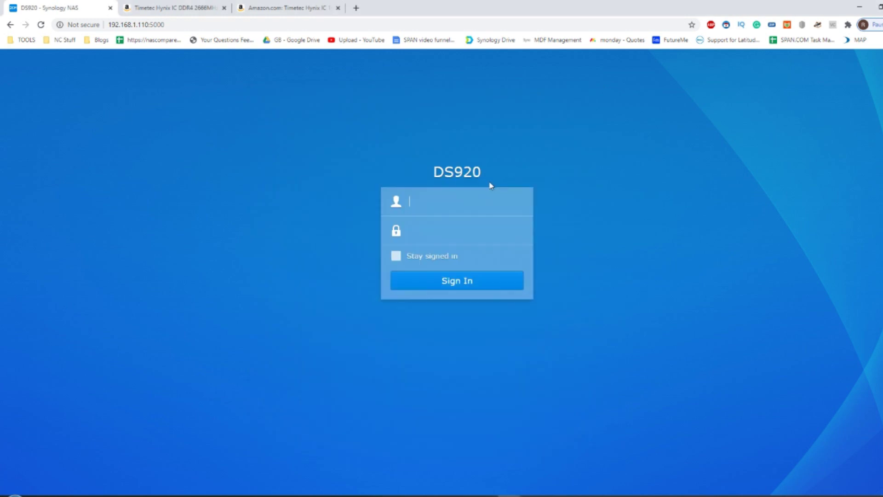
{"action": "left_click", "coordinate": [470, 210]}
{"action": "type", "text": "admin"}
{"action": "key", "text": "Tab"}
{"action": "type", "text": "••••"}
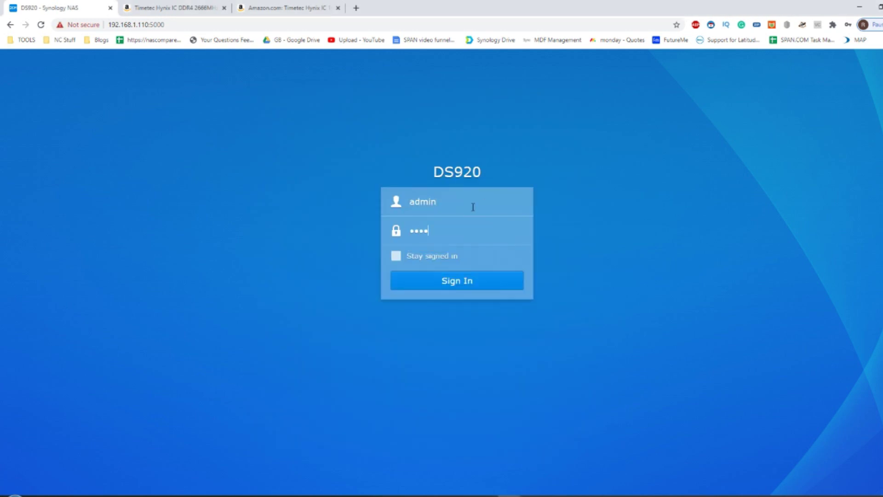
{"action": "type", "text": "••••"}
{"action": "key", "text": "Return"}
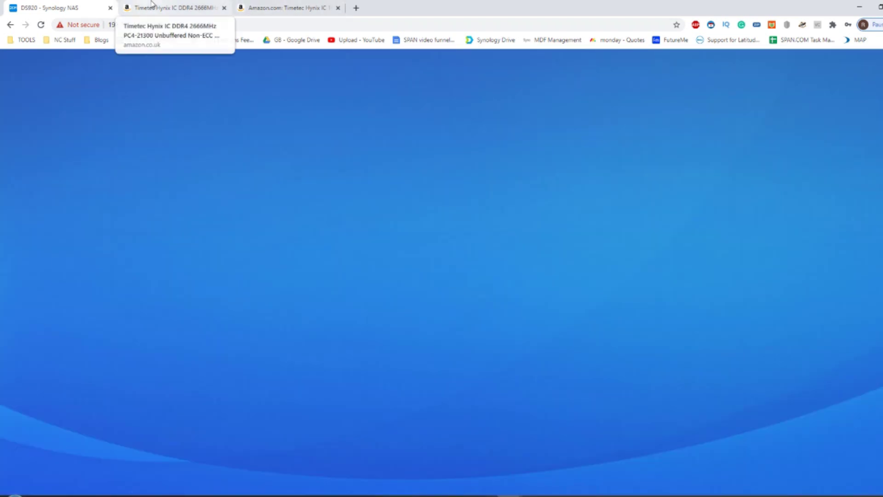
{"action": "left_click", "coordinate": [152, 6]}
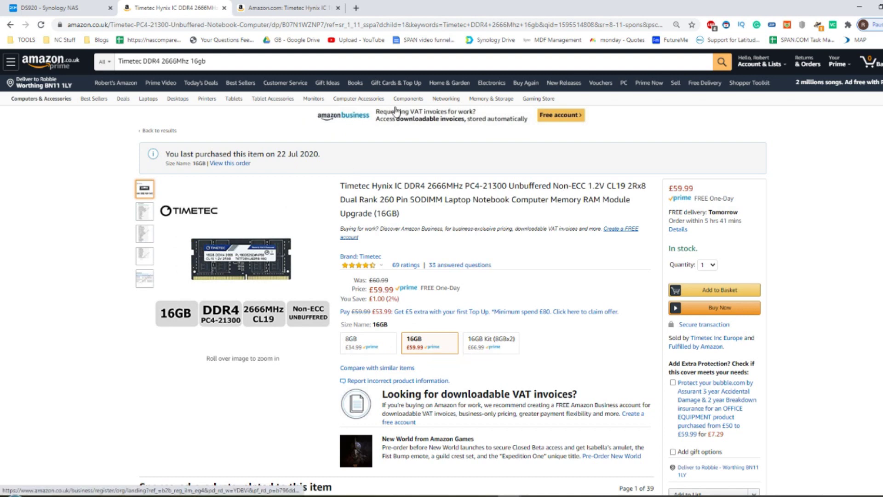
- View the amazon.com listing, then highlight the full amazon.co.uk Timetec product title
{"action": "left_click", "coordinate": [273, 6]}
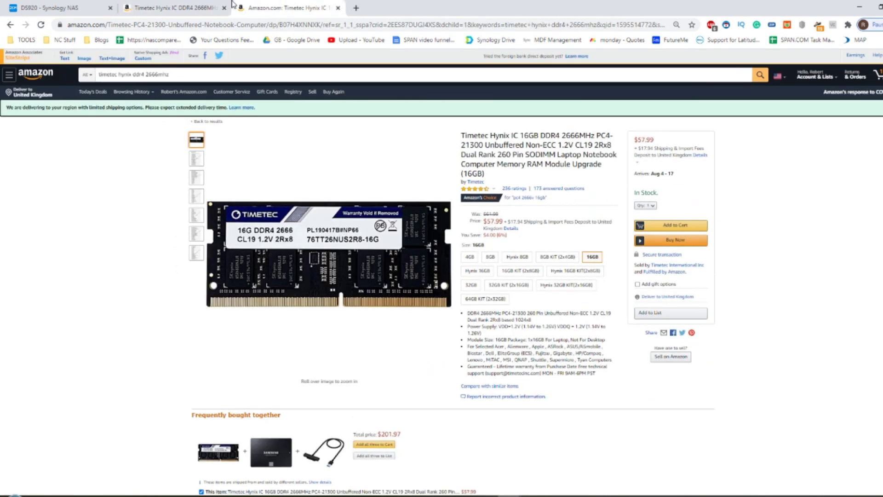
{"action": "mouse_move", "coordinate": [434, 146]}
{"action": "left_click", "coordinate": [151, 8]}
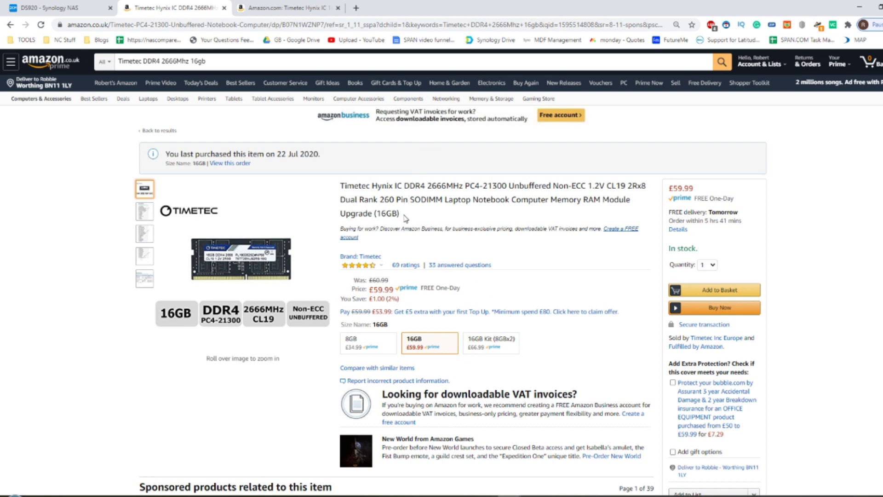
{"action": "left_click_drag", "start_coordinate": [404, 216], "coordinate": [343, 187]}
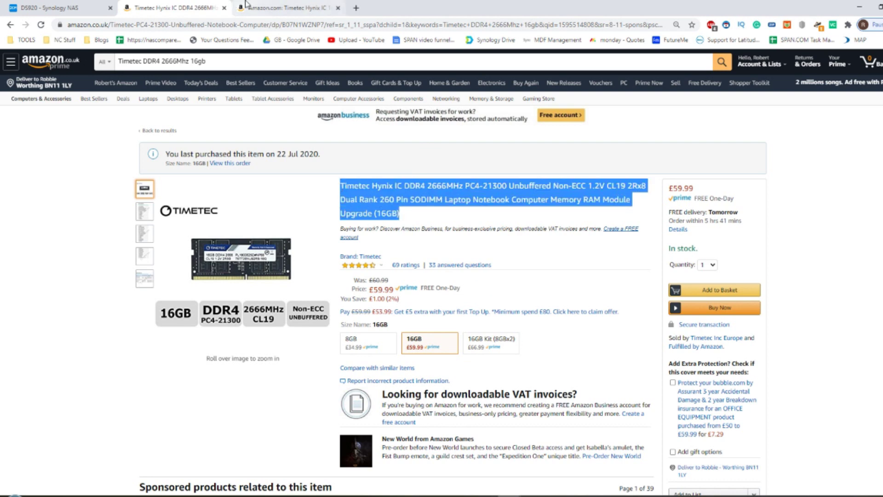
- Highlight the amazon.com title specs: Unbuffered 16GB, DDR4 2666MHz, 2Rx8 and Non-ECC
{"action": "left_click", "coordinate": [287, 8]}
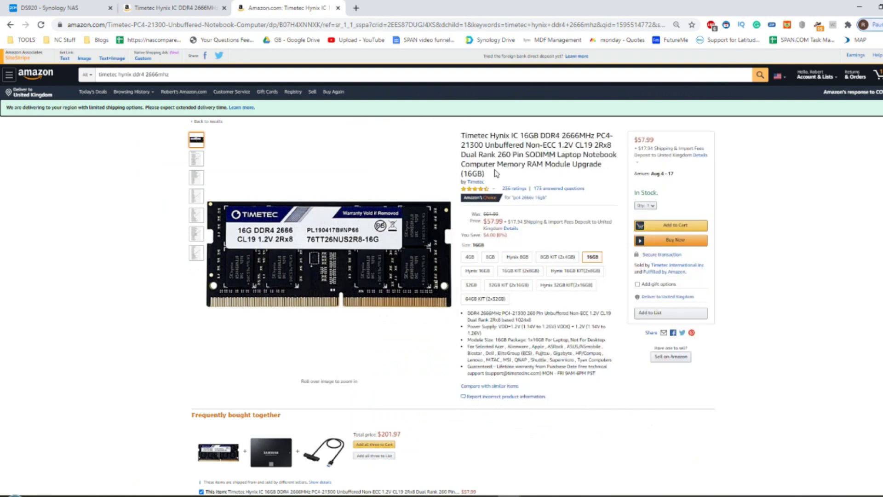
{"action": "left_click_drag", "start_coordinate": [492, 176], "coordinate": [484, 145]}
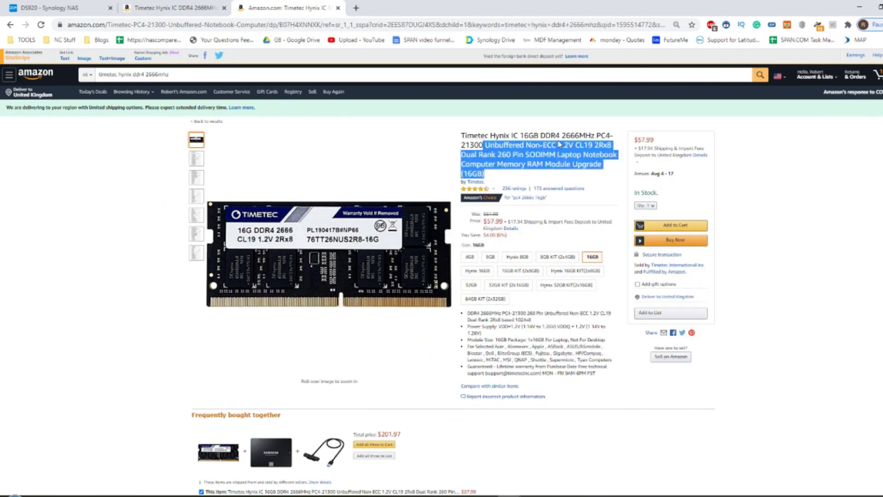
{"action": "left_click_drag", "start_coordinate": [545, 135], "coordinate": [577, 135]}
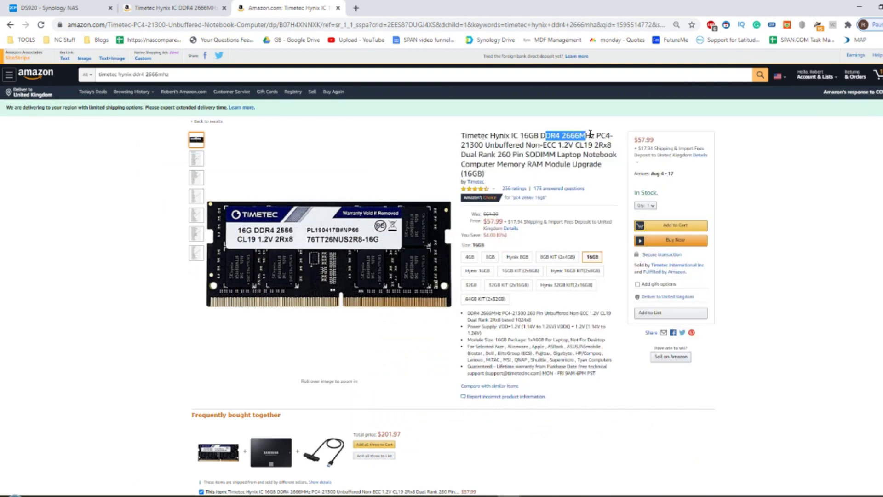
{"action": "left_click_drag", "start_coordinate": [598, 145], "coordinate": [594, 146]}
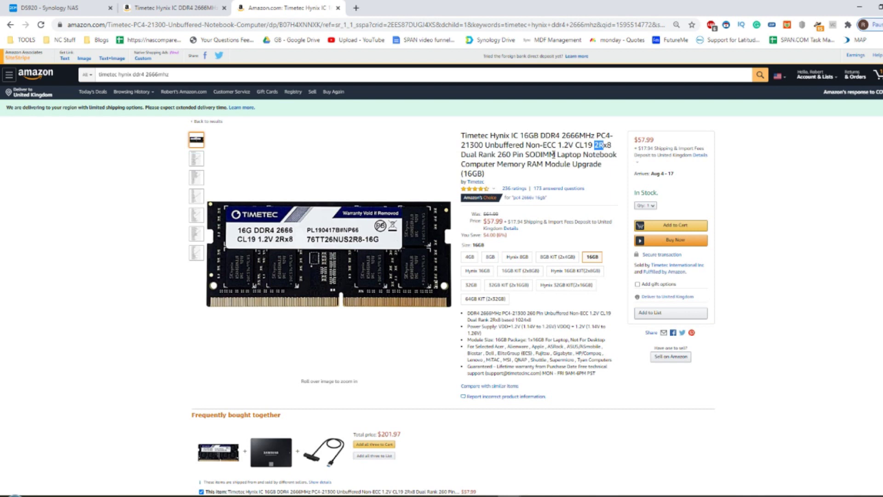
{"action": "left_click_drag", "start_coordinate": [543, 144], "coordinate": [557, 145]}
{"action": "left_click", "coordinate": [64, 8]}
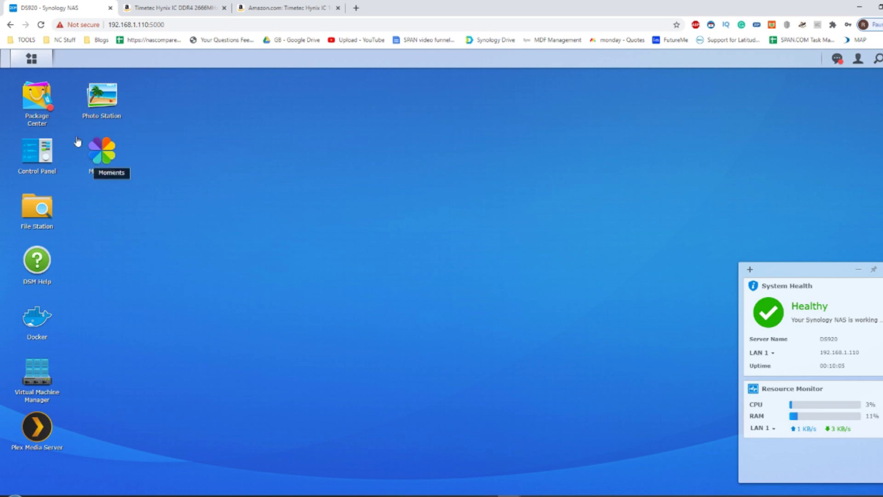
- Minimise Package Center and check Info Center, which reports 12 GB total physical memory
{"action": "left_click", "coordinate": [40, 94]}
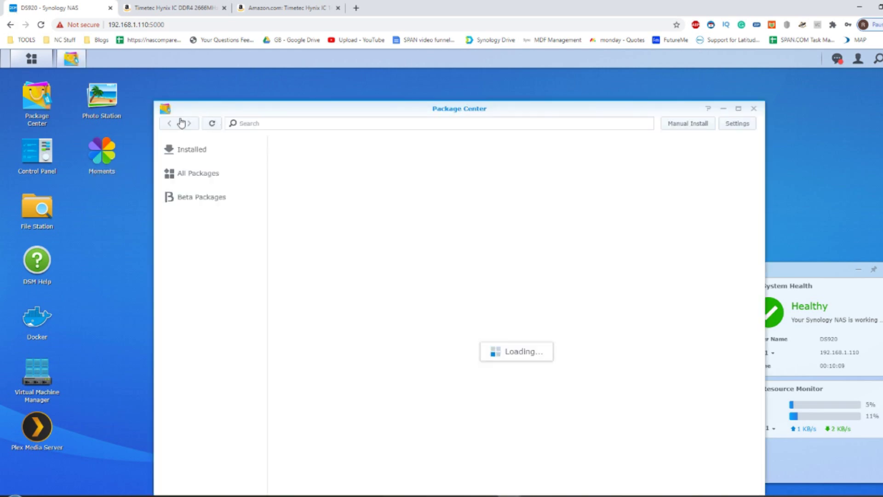
{"action": "left_click", "coordinate": [726, 109]}
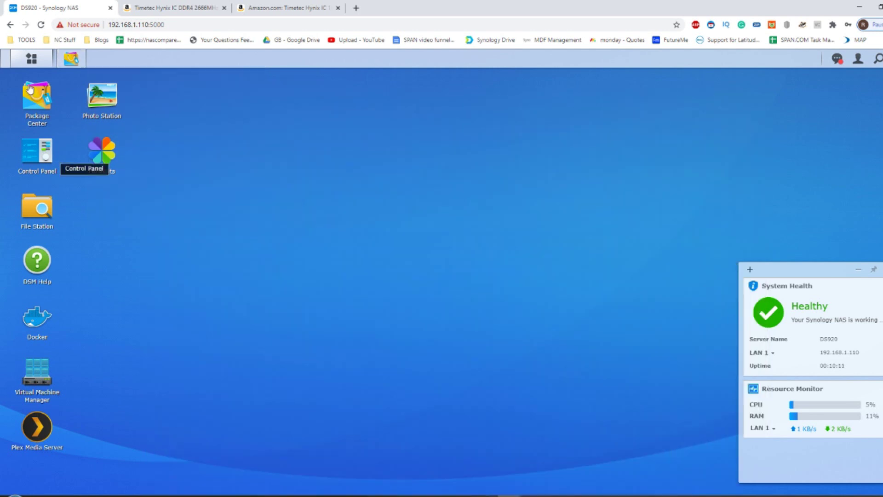
{"action": "left_click", "coordinate": [39, 150]}
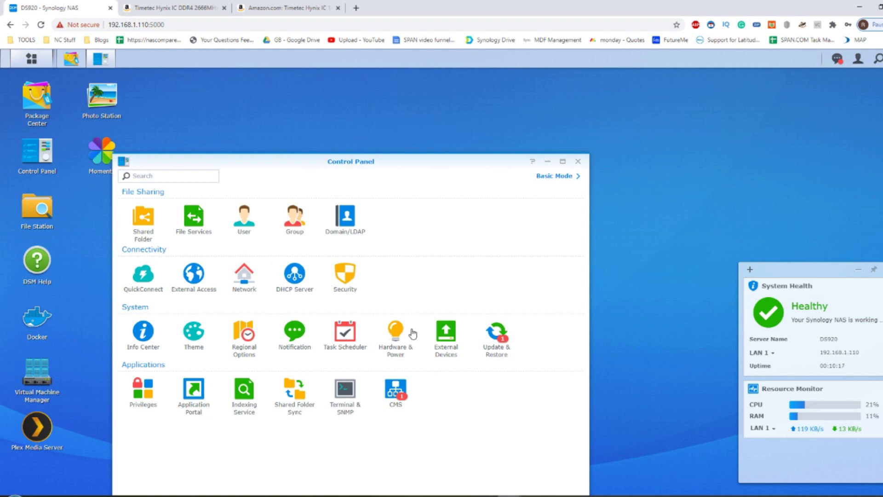
{"action": "left_click", "coordinate": [143, 338]}
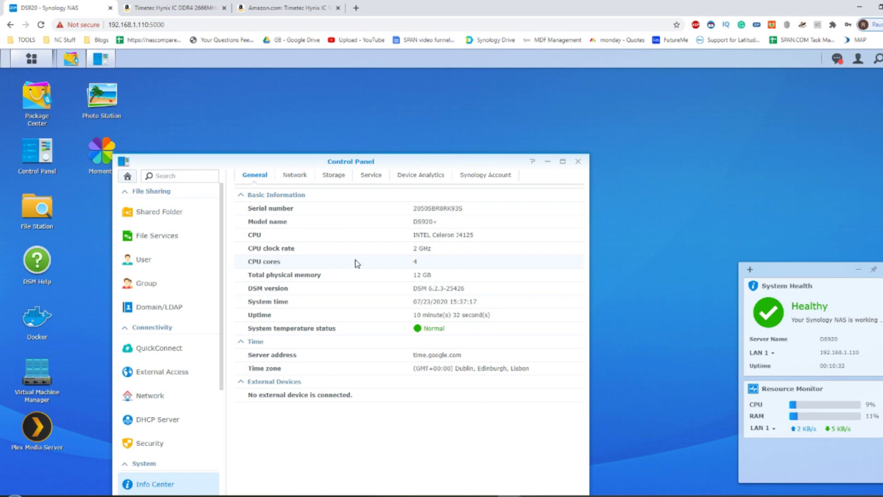
{"action": "left_click", "coordinate": [31, 59]}
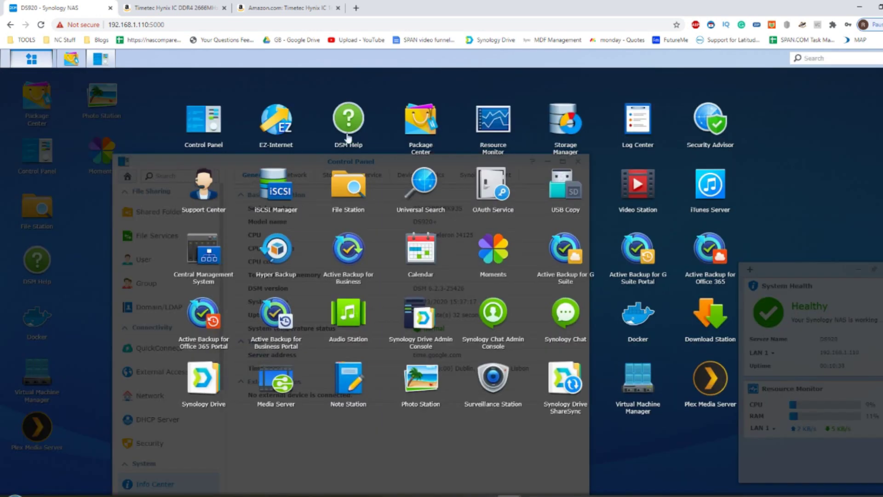
- Review CPU and memory in Resource Monitor, sort services by memory, then list VMs in Virtual Machine Manager
{"action": "left_click", "coordinate": [505, 125]}
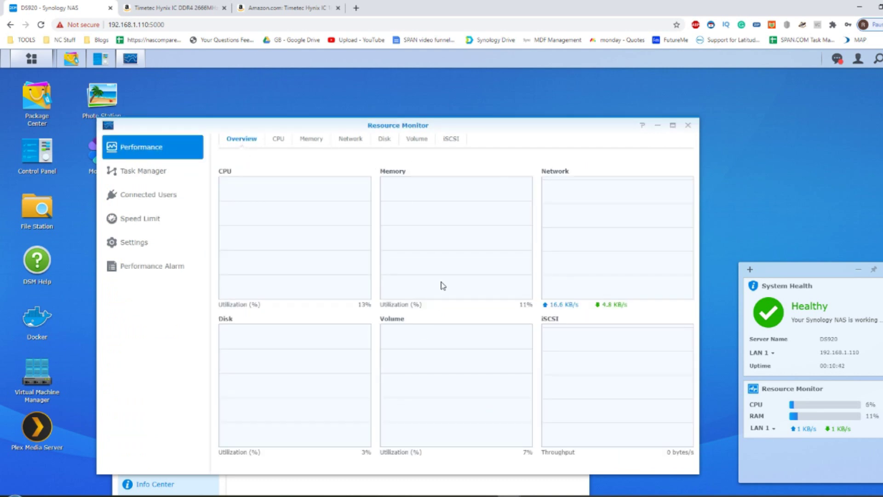
{"action": "left_click", "coordinate": [276, 139]}
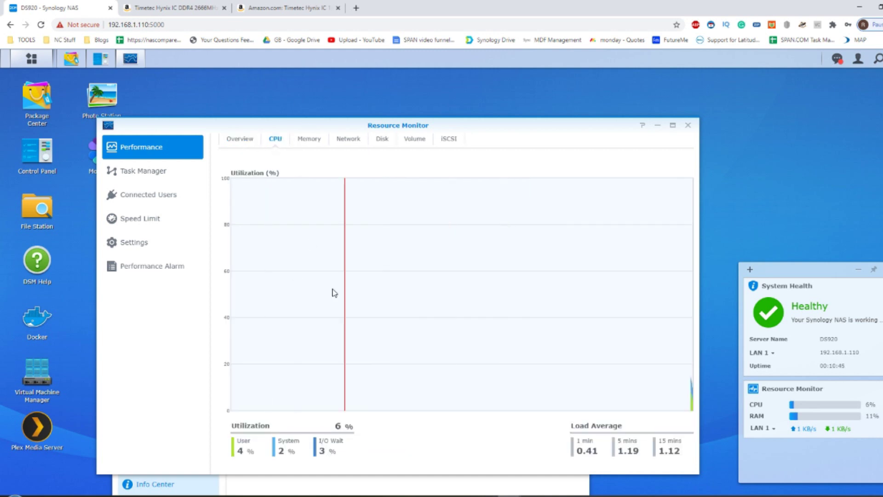
{"action": "left_click", "coordinate": [304, 141]}
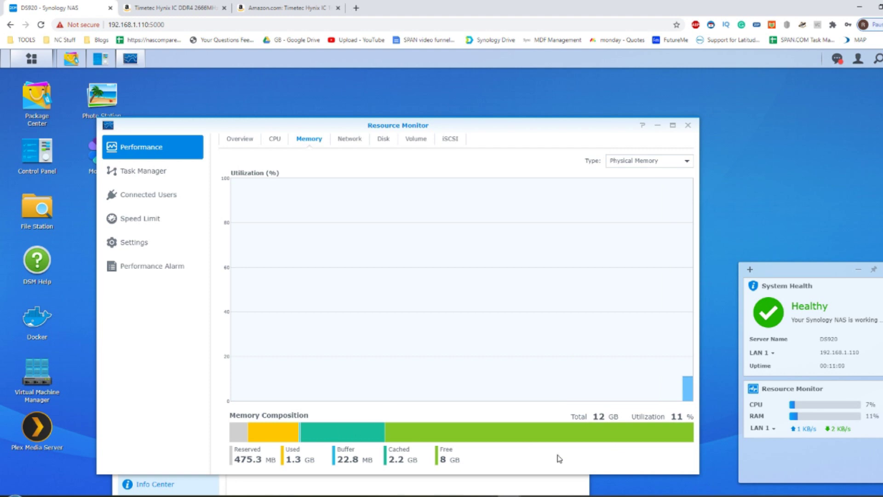
{"action": "left_click", "coordinate": [157, 171]}
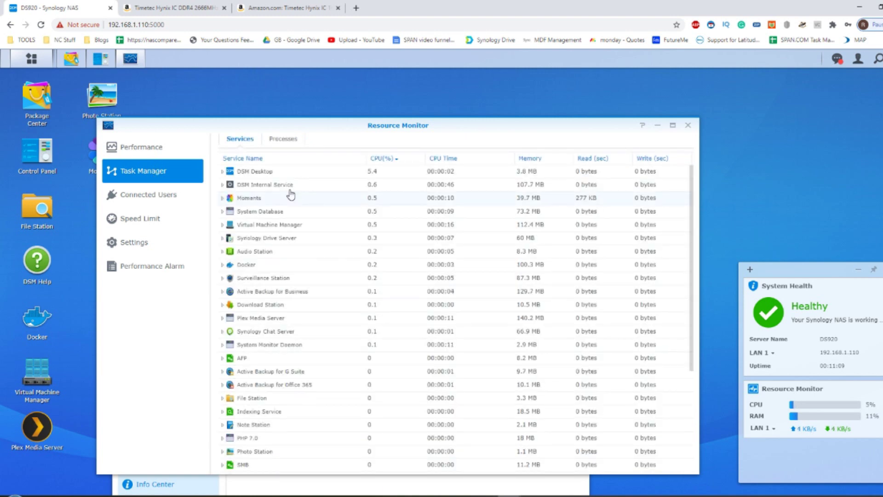
{"action": "left_click", "coordinate": [537, 159]}
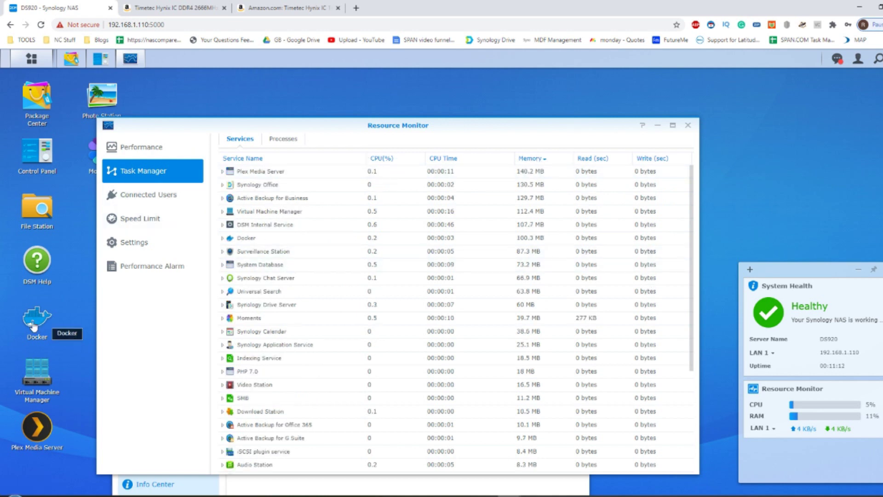
{"action": "left_click", "coordinate": [38, 382]}
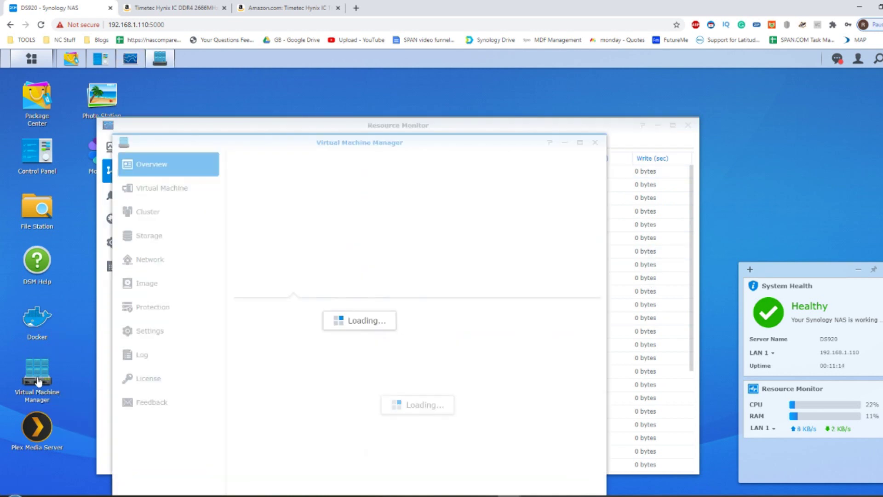
{"action": "left_click", "coordinate": [164, 189]}
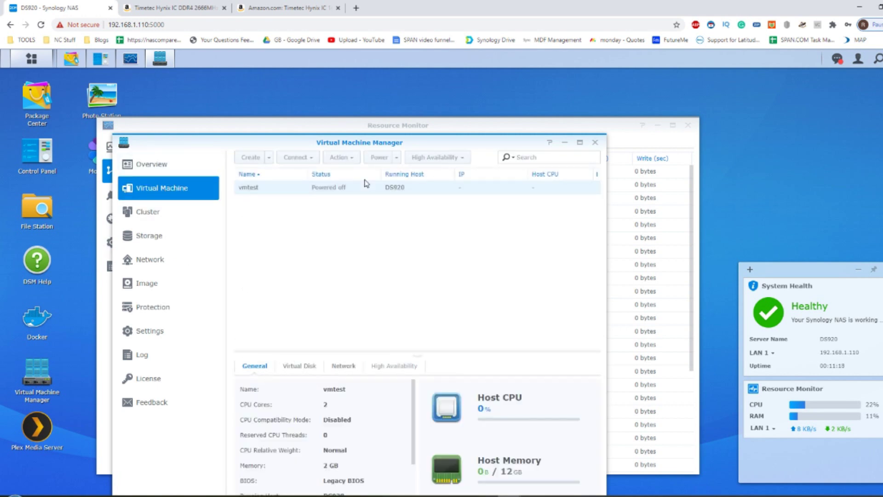
- Start the new virtual machine wizard, then cancel it
{"action": "left_click", "coordinate": [269, 158]}
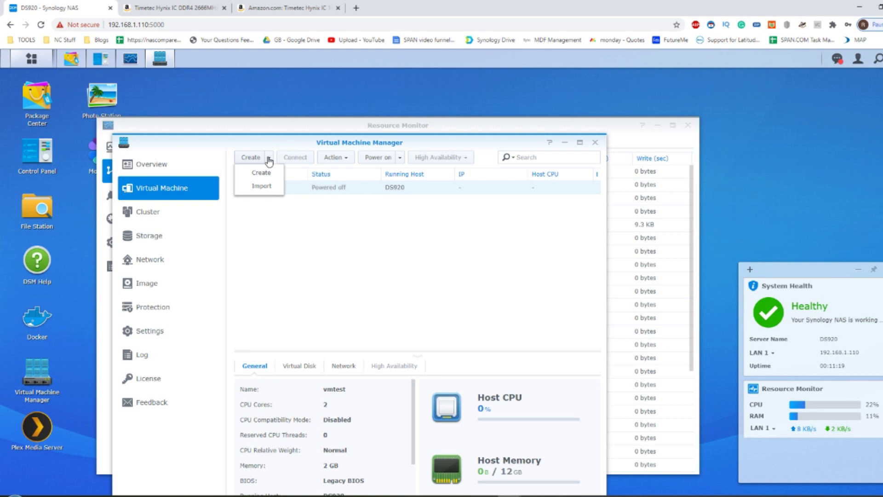
{"action": "left_click", "coordinate": [260, 173]}
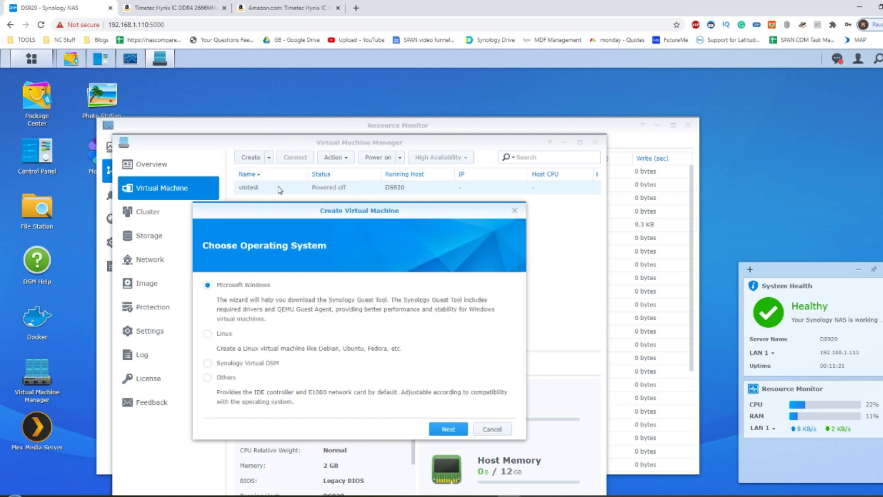
{"action": "left_click", "coordinate": [514, 211]}
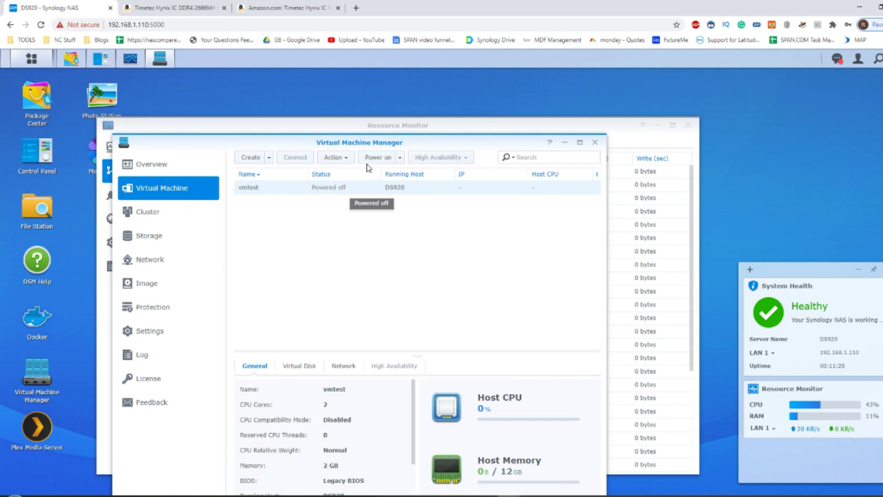
- Edit the vmtest virtual machine to give it 8 GB of memory
{"action": "left_click", "coordinate": [345, 158]}
{"action": "left_click", "coordinate": [344, 177]}
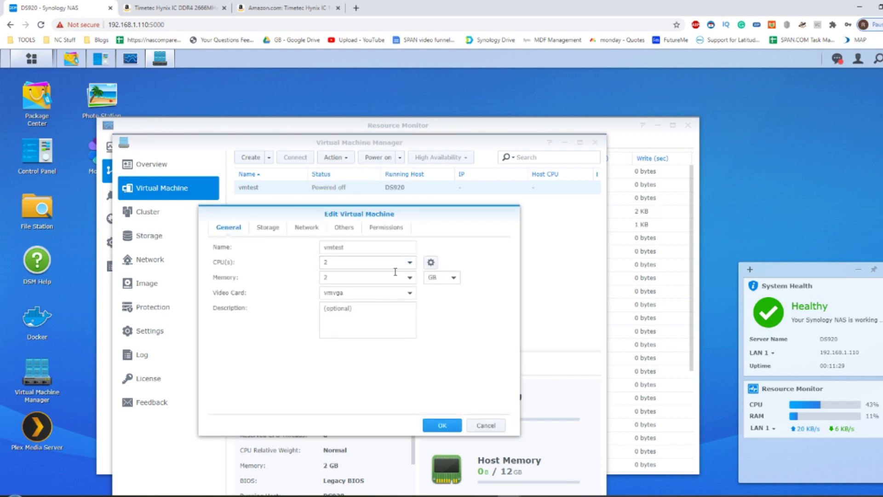
{"action": "left_click", "coordinate": [393, 276]}
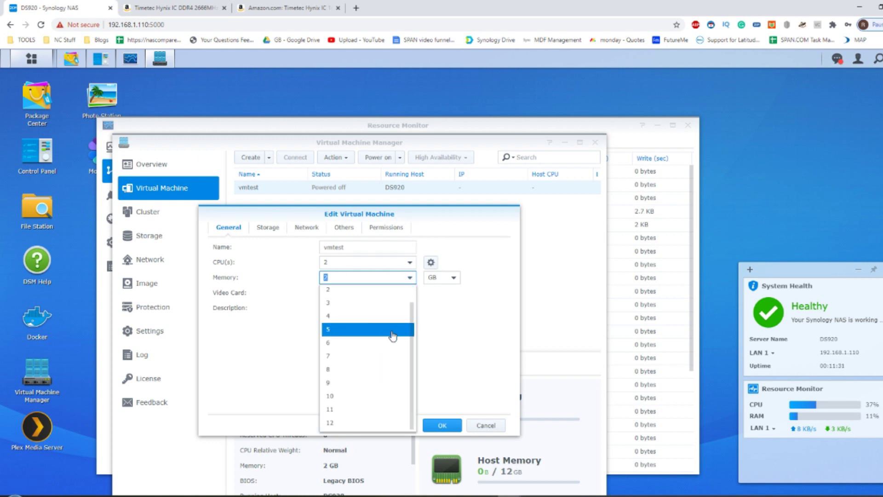
{"action": "left_click", "coordinate": [361, 368]}
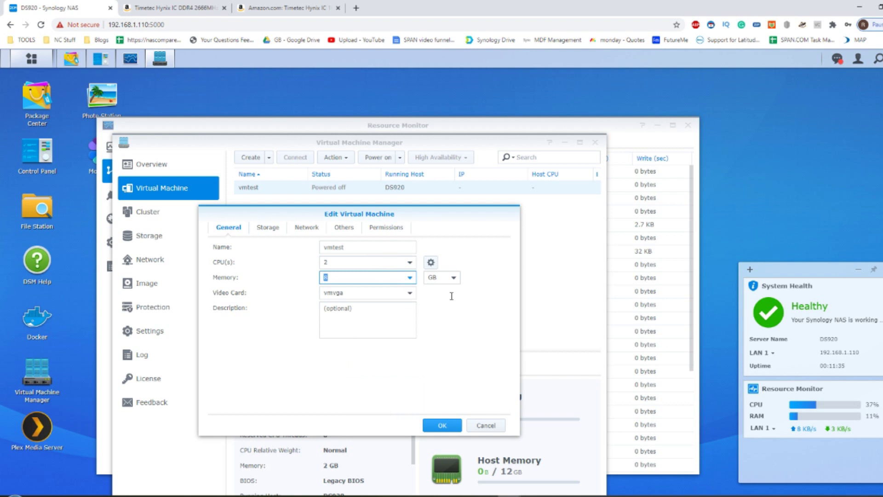
{"action": "left_click", "coordinate": [450, 425]}
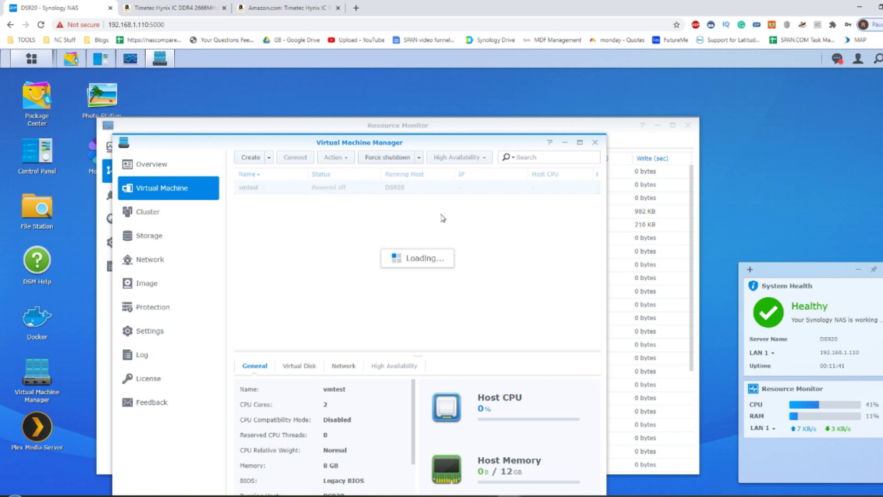
{"action": "left_click", "coordinate": [410, 122]}
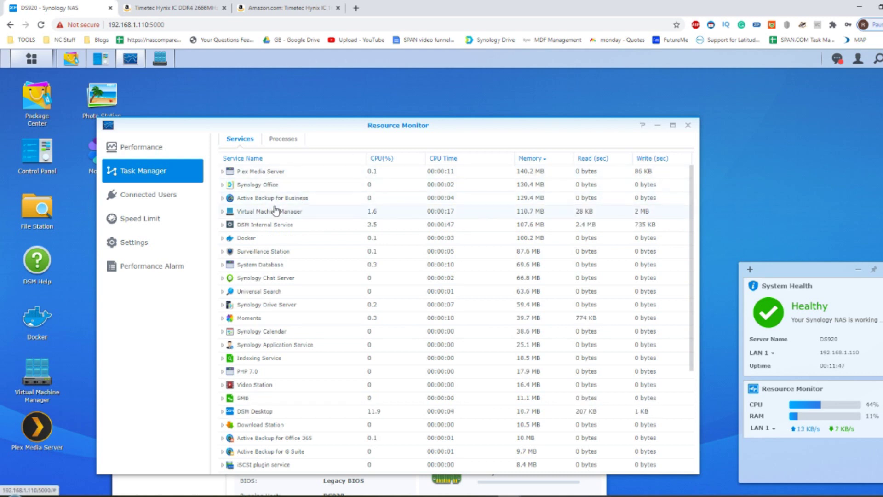
- Check Task Manager's Processes list, then return to the Services list
{"action": "left_click", "coordinate": [285, 139]}
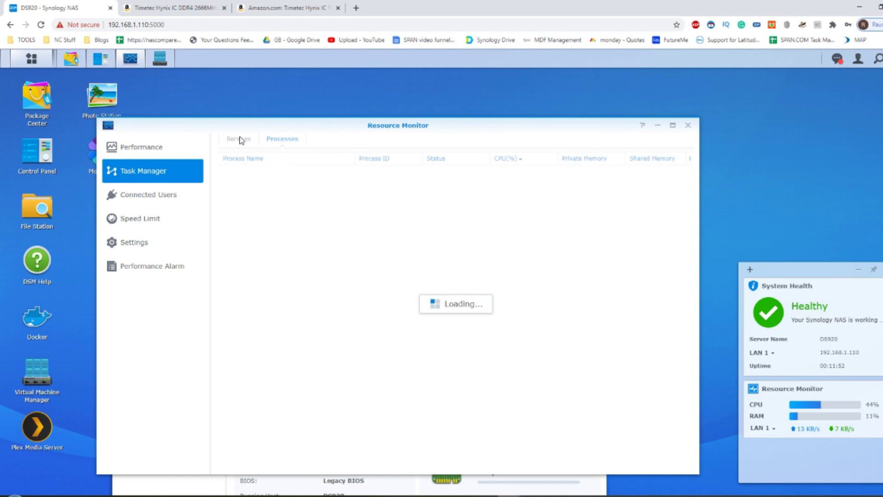
{"action": "left_click", "coordinate": [238, 138]}
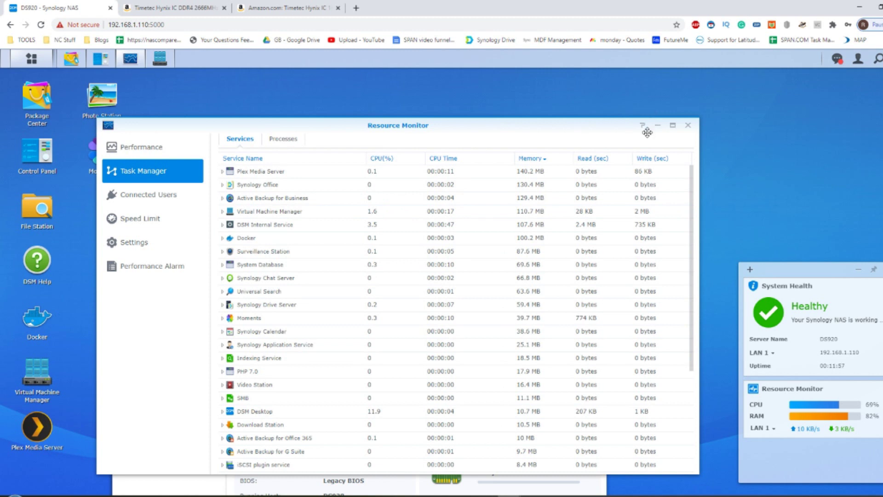
{"action": "mouse_move", "coordinate": [847, 420]}
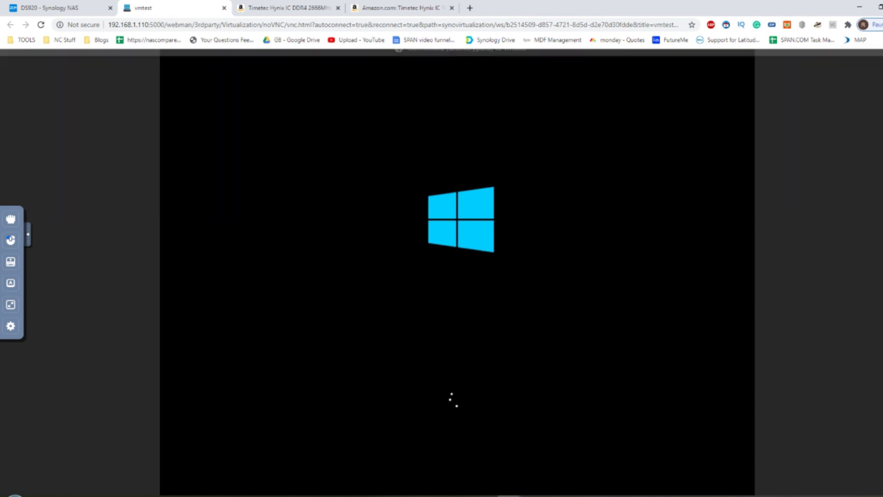
- Check Resource Monitor on the NAS desktop, then return to the vmtest console
{"action": "left_click", "coordinate": [69, 8]}
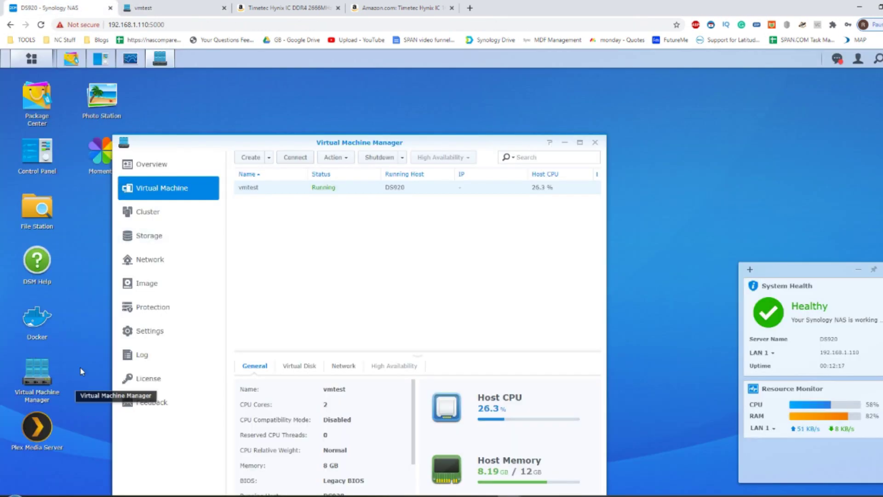
{"action": "left_click", "coordinate": [130, 58]}
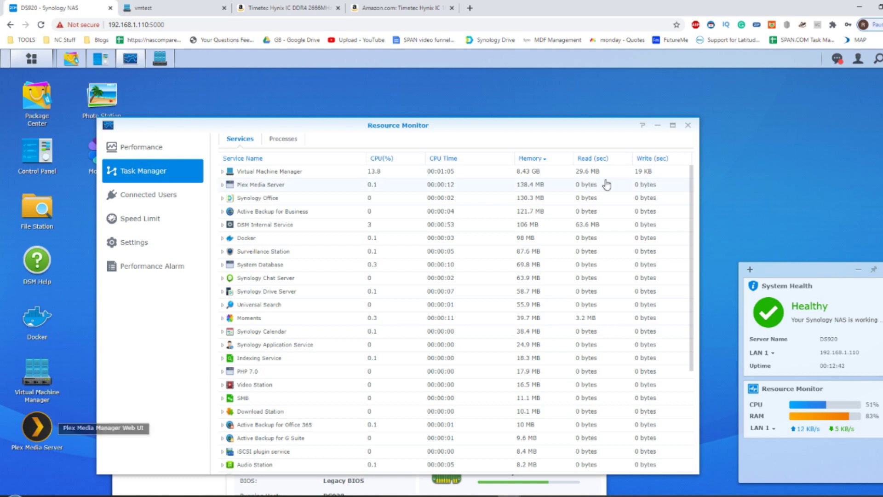
{"action": "left_click", "coordinate": [657, 126]}
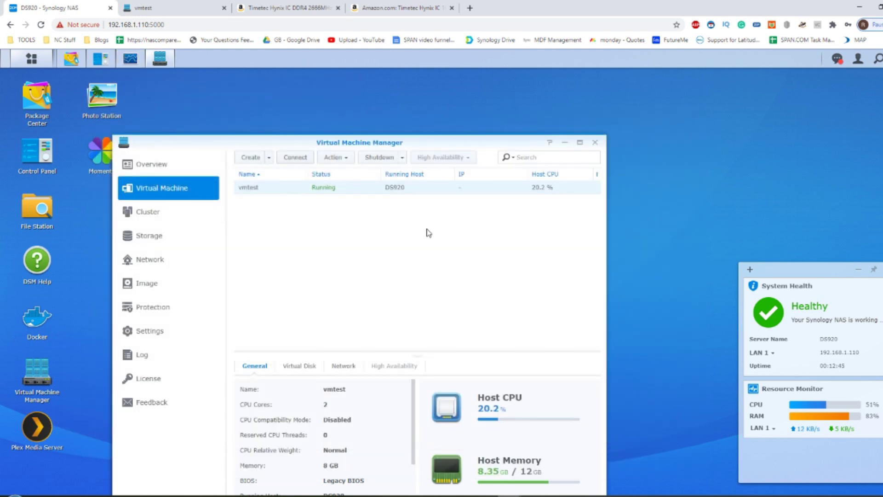
{"action": "left_click", "coordinate": [221, 6]}
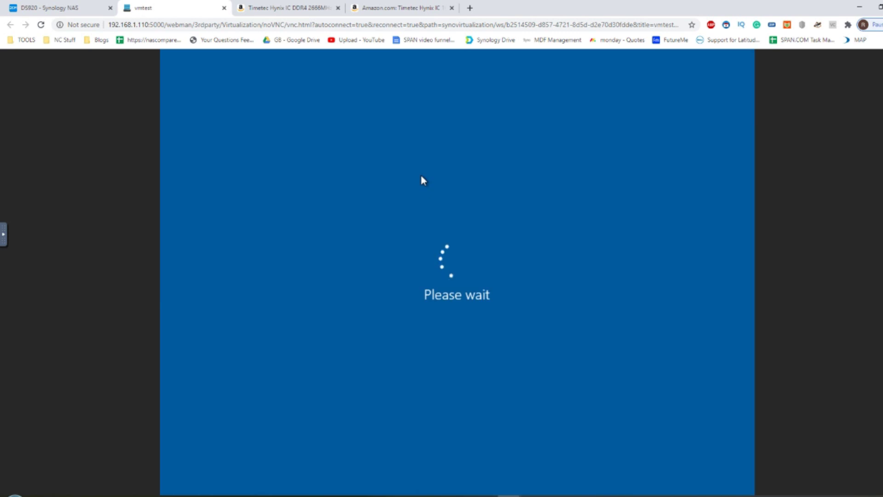
{"action": "left_click", "coordinate": [36, 4]}
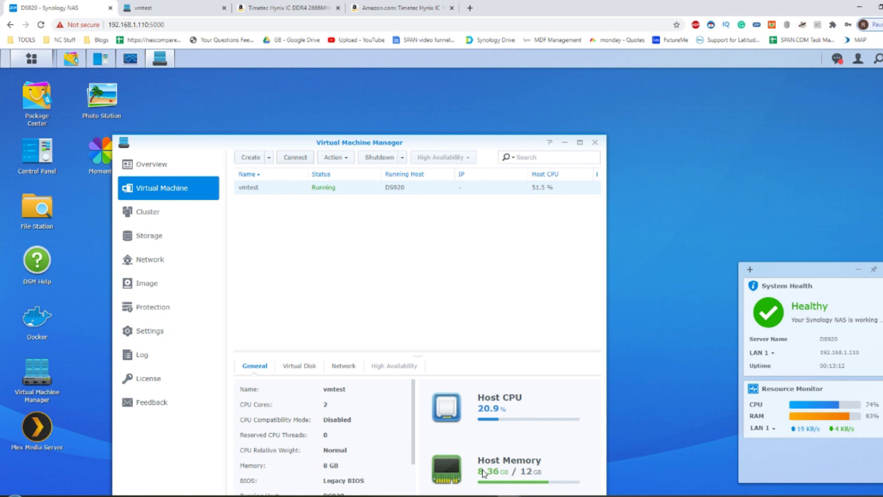
{"action": "left_click", "coordinate": [182, 5]}
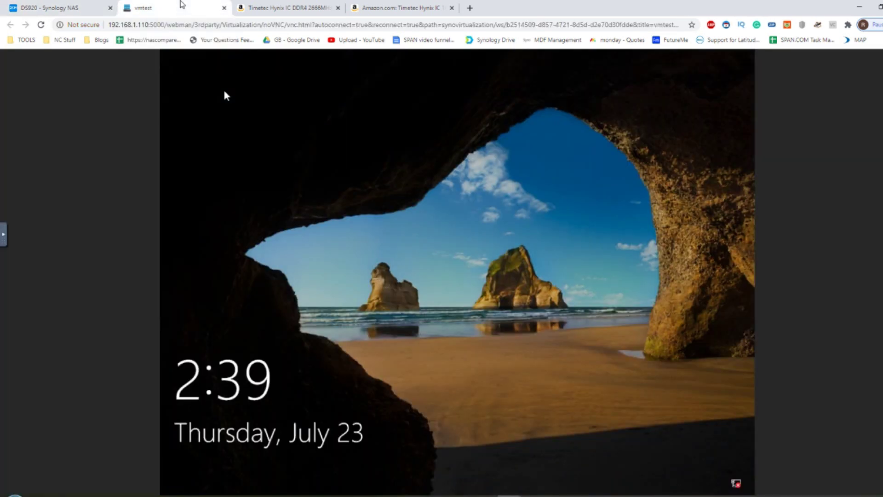
- Dismiss the Windows lock screen in vmtest and submit the account password
{"action": "left_click", "coordinate": [355, 229]}
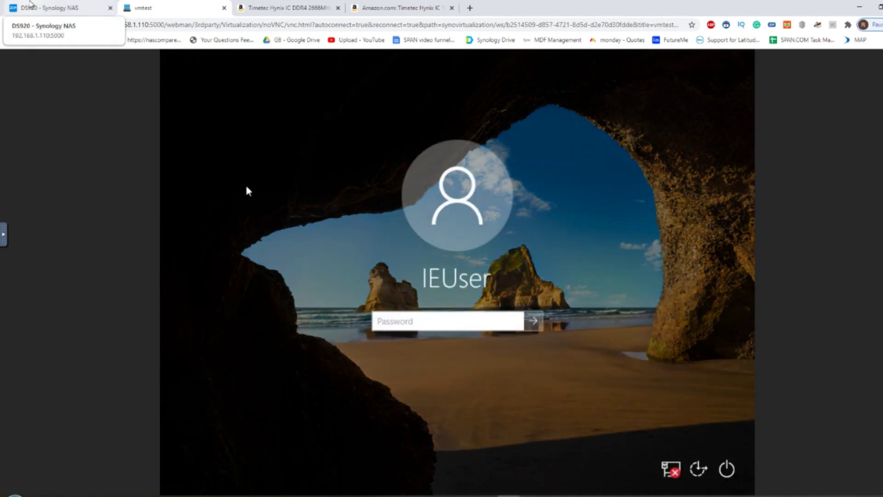
{"action": "type", "text": "Passw0"}
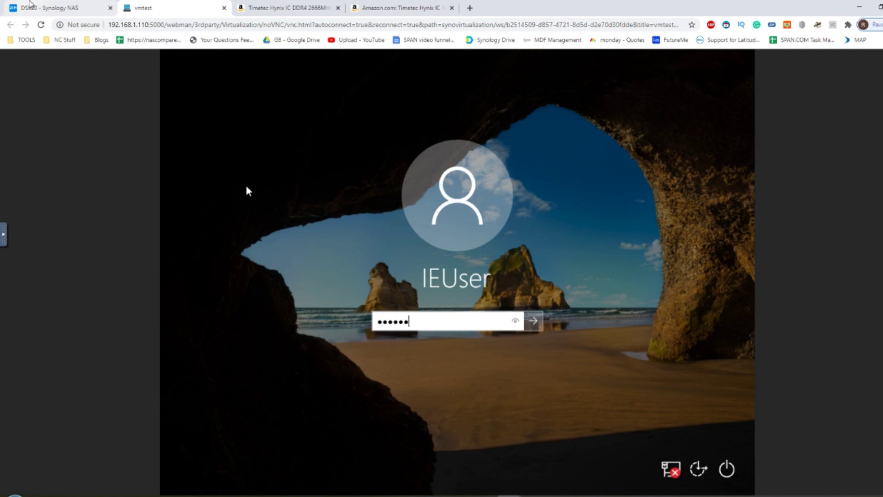
{"action": "type", "text": "rd!"}
{"action": "key", "text": "Return"}
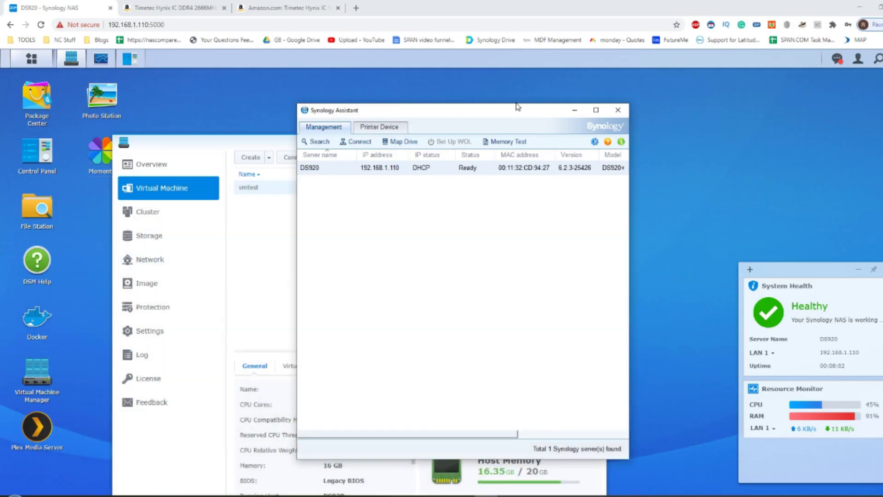
{"action": "left_click", "coordinate": [574, 112]}
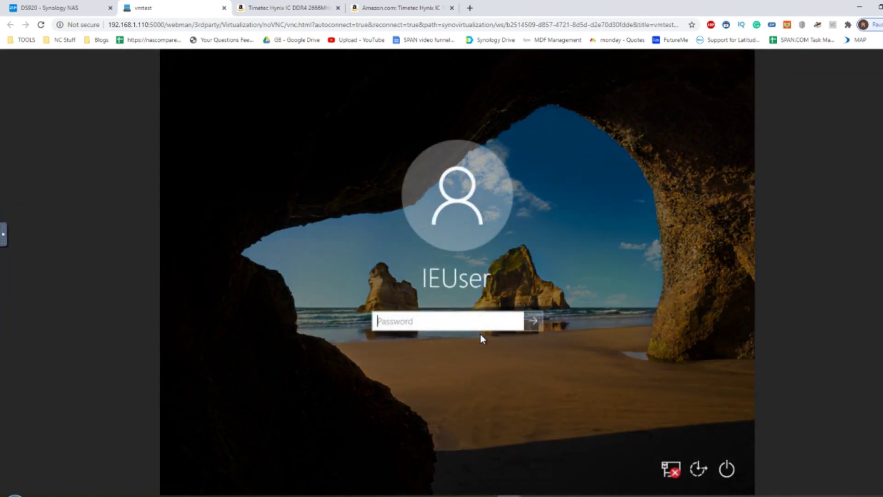
- Retype the Windows password with correct capitalisation and sign in to the vmtest guest
{"action": "key", "text": "Caps_Lock"}
{"action": "type", "text": "P"}
{"action": "key", "text": "Caps_Lock"}
{"action": "key", "text": "BackSpace"}
{"action": "key", "text": "Caps_Lock"}
{"action": "type", "text": "Passw0rd"}
{"action": "key", "text": "BackSpace"}
{"action": "key", "text": "BackSpace"}
{"action": "key", "text": "BackSpace"}
{"action": "key", "text": "BackSpace"}
{"action": "key", "text": "BackSpace"}
{"action": "key", "text": "BackSpace"}
{"action": "key", "text": "BackSpace"}
{"action": "key", "text": "BackSpace"}
{"action": "key", "text": "Caps_Lock"}
{"action": "type", "text": "P"}
{"action": "key", "text": "Caps_Lock"}
{"action": "type", "text": "assw0rd!"}
{"action": "key", "text": "Return"}
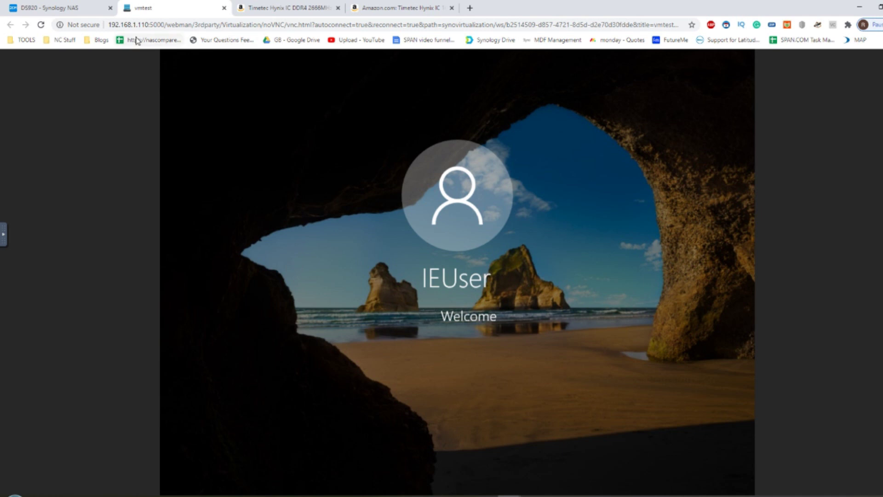
{"action": "left_click", "coordinate": [63, 6]}
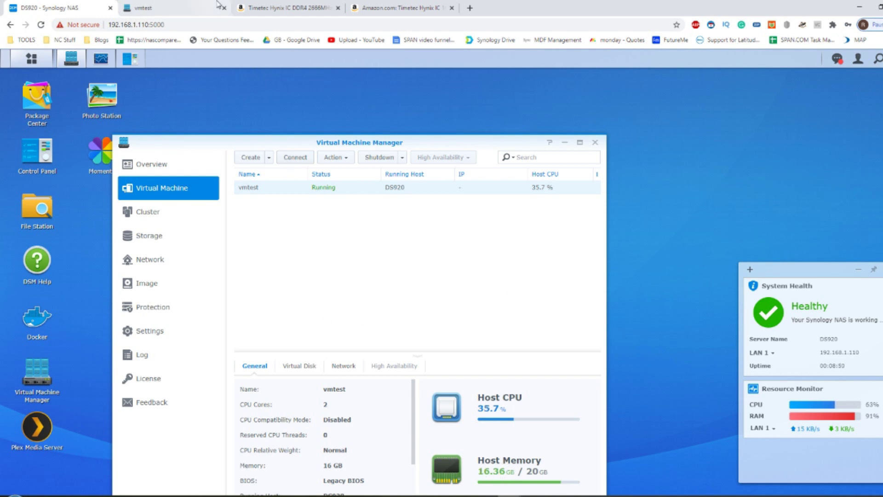
- Return to the NAS desktop and minimise Virtual Machine Manager
{"action": "key", "text": "ctrl+Tab"}
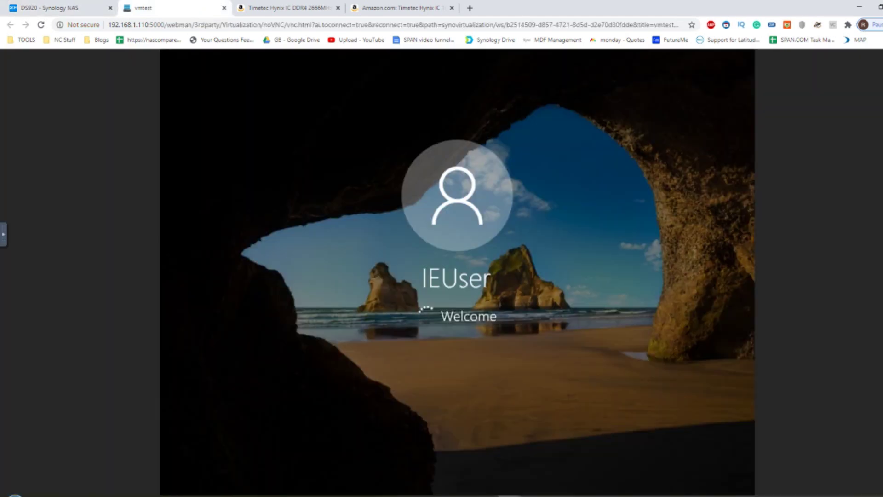
{"action": "left_click", "coordinate": [51, 7]}
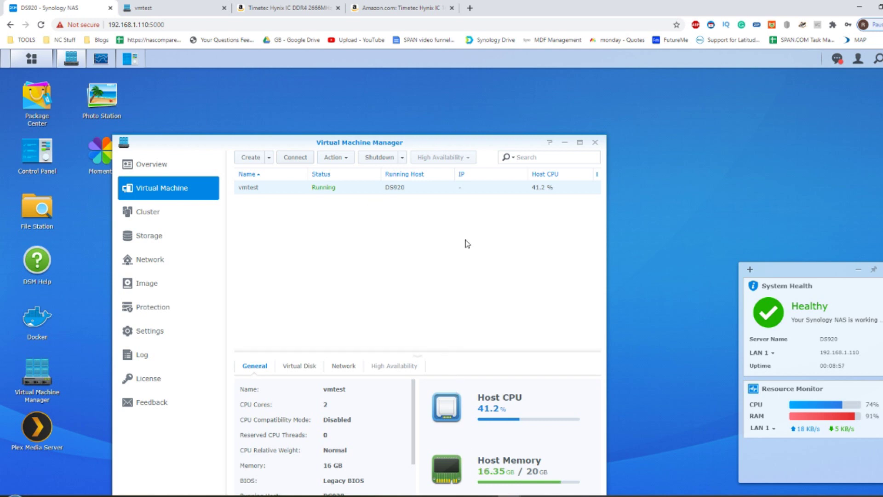
{"action": "left_click_drag", "start_coordinate": [478, 139], "coordinate": [479, 112]}
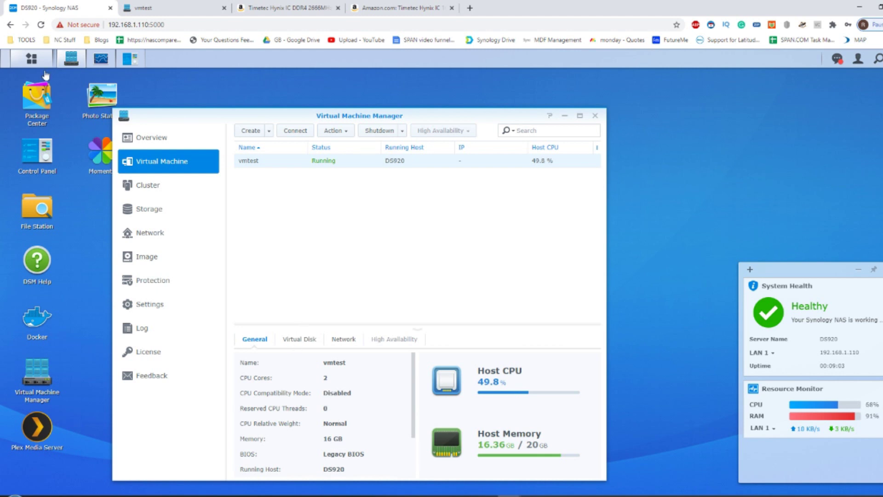
{"action": "left_click", "coordinate": [70, 59]}
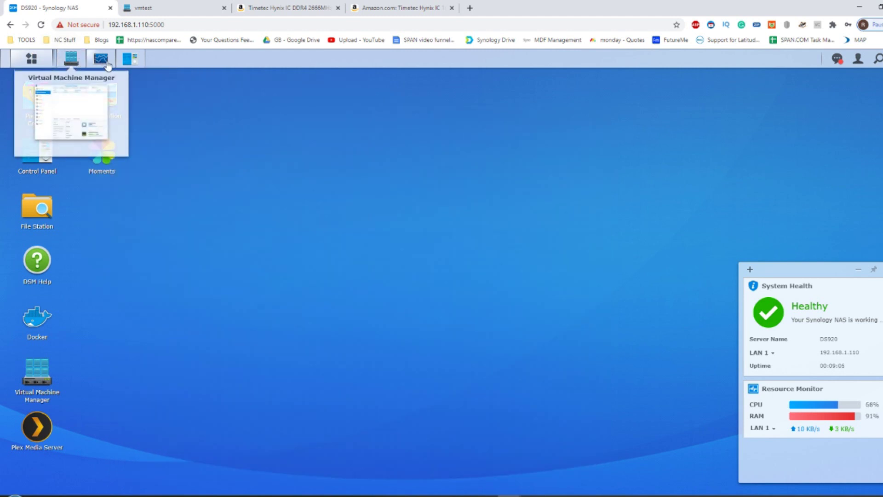
- Switch Resource Monitor's memory chart to Swap and back to Physical Memory, then view Overview
{"action": "left_click", "coordinate": [100, 58]}
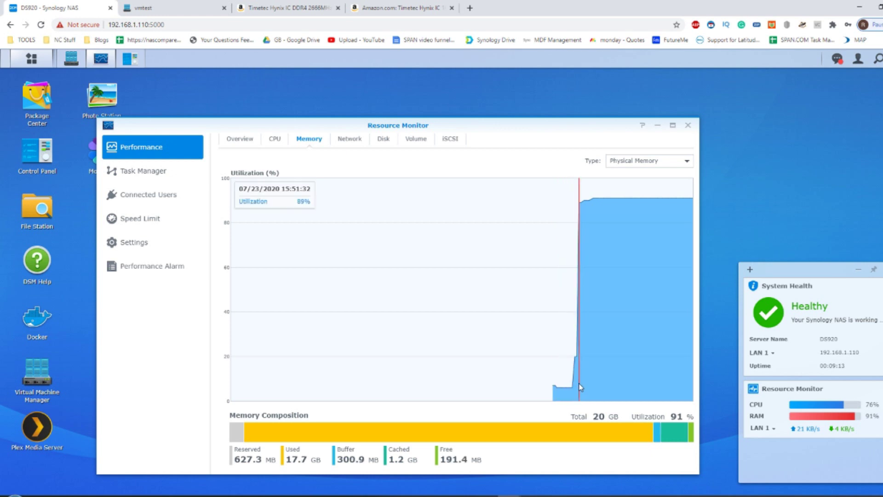
{"action": "left_click", "coordinate": [683, 161]}
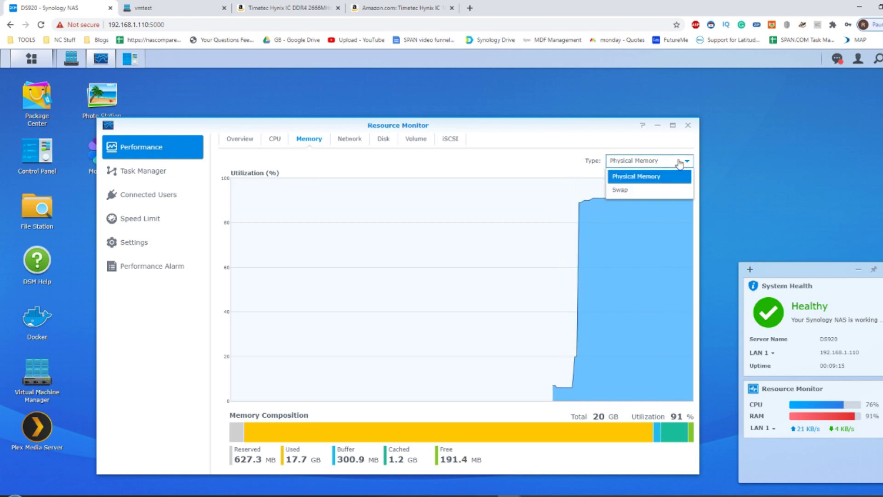
{"action": "left_click", "coordinate": [645, 192]}
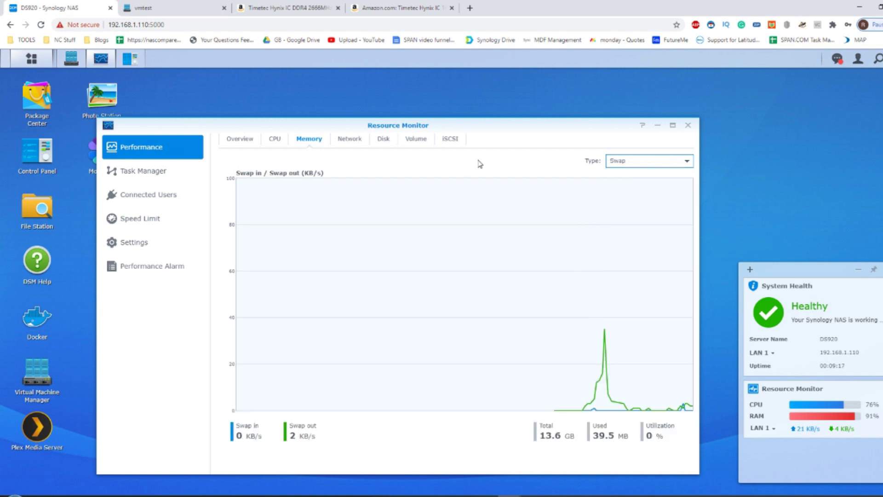
{"action": "left_click", "coordinate": [667, 161]}
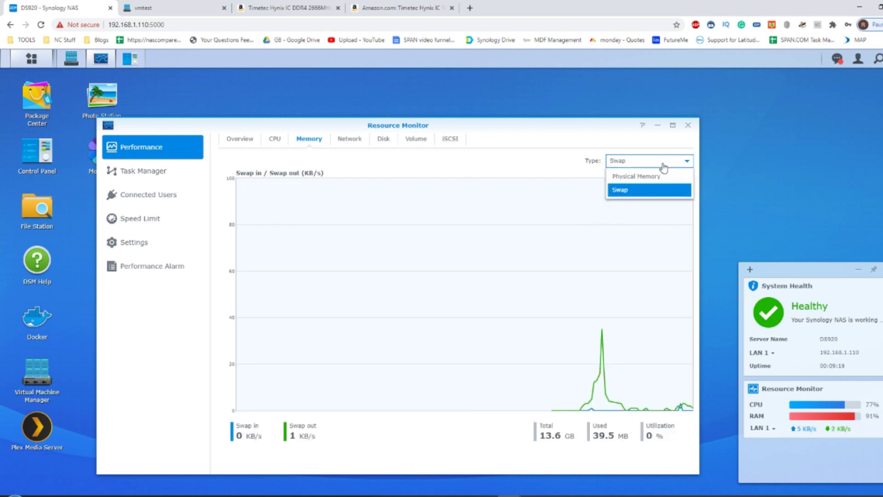
{"action": "left_click", "coordinate": [644, 175]}
{"action": "left_click", "coordinate": [228, 141]}
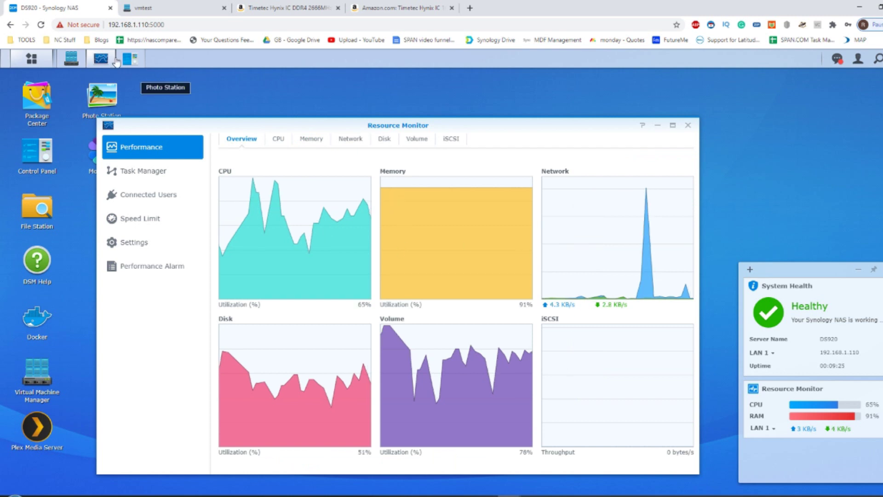
{"action": "left_click", "coordinate": [129, 60]}
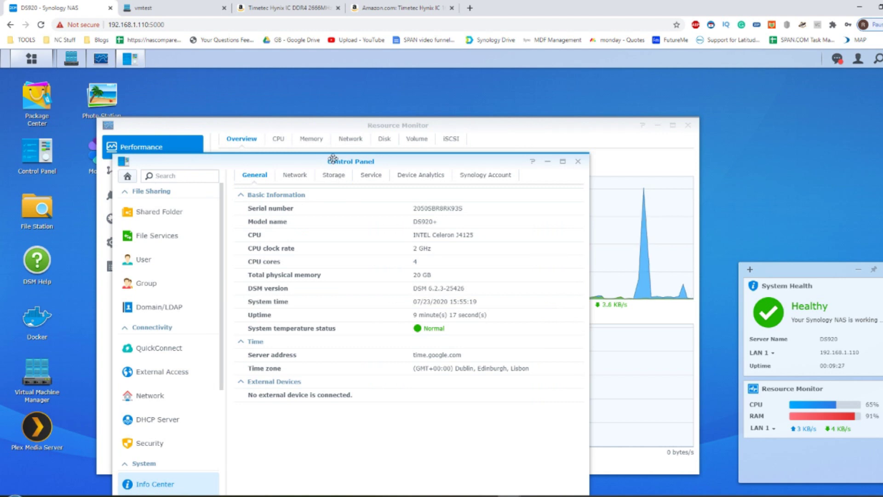
- Confirm 20 GB total memory in Info Center, then view Resource Monitor's memory at 91% utilization
{"action": "left_click_drag", "start_coordinate": [344, 159], "coordinate": [375, 140]}
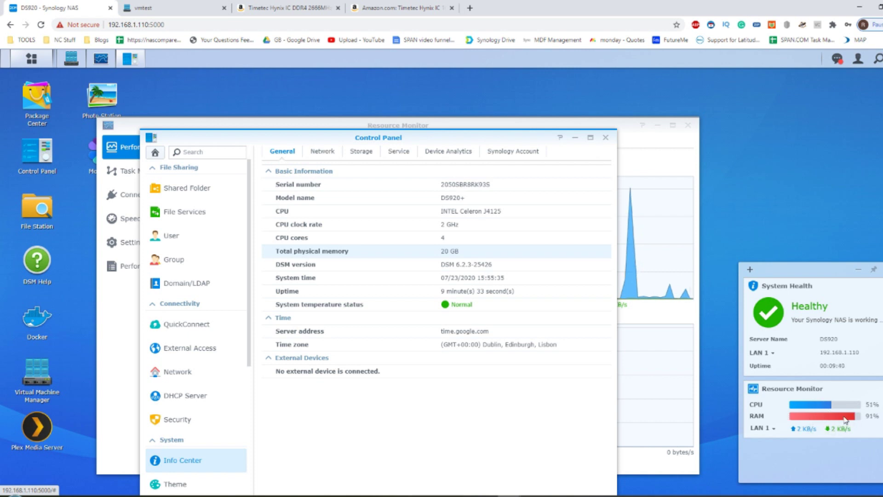
{"action": "left_click", "coordinate": [845, 419]}
{"action": "left_click", "coordinate": [316, 140]}
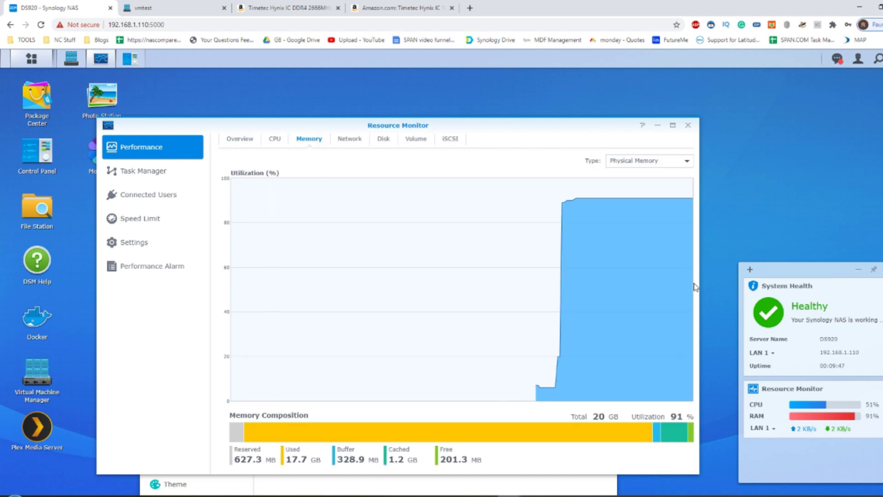
- Close CrystalDiskInfo in the VM and show Task Manager's Performance view: 16.0 GB memory, 1.5 GB used
{"action": "left_click", "coordinate": [191, 6]}
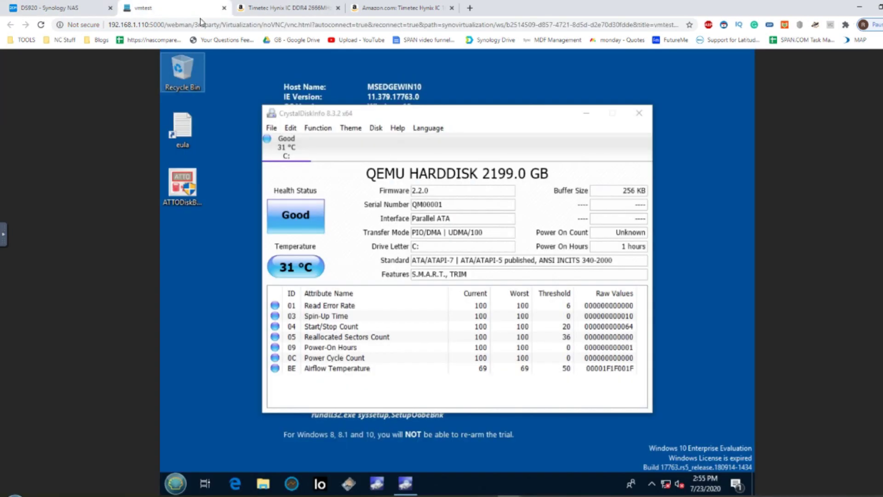
{"action": "left_click", "coordinate": [639, 112]}
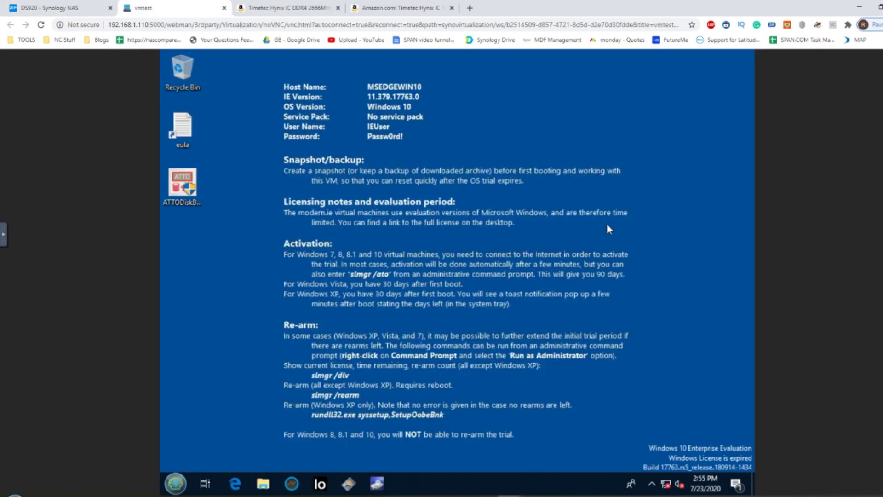
{"action": "right_click", "coordinate": [449, 488]}
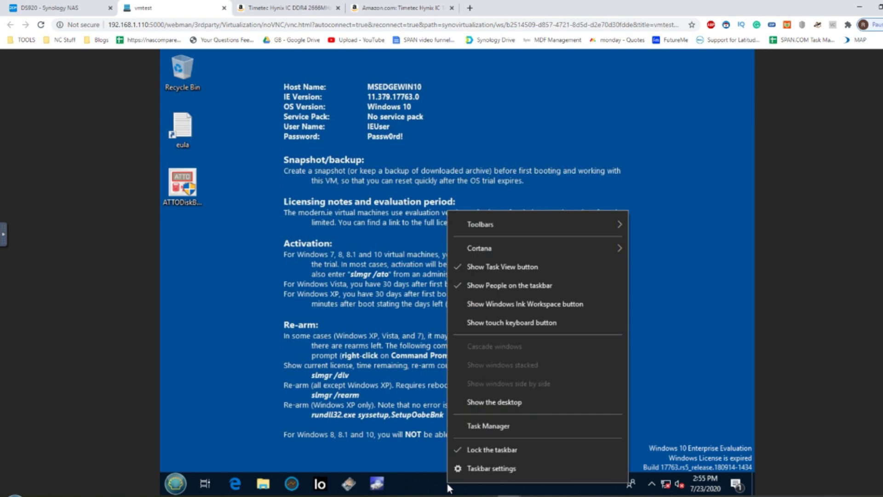
{"action": "left_click", "coordinate": [471, 424]}
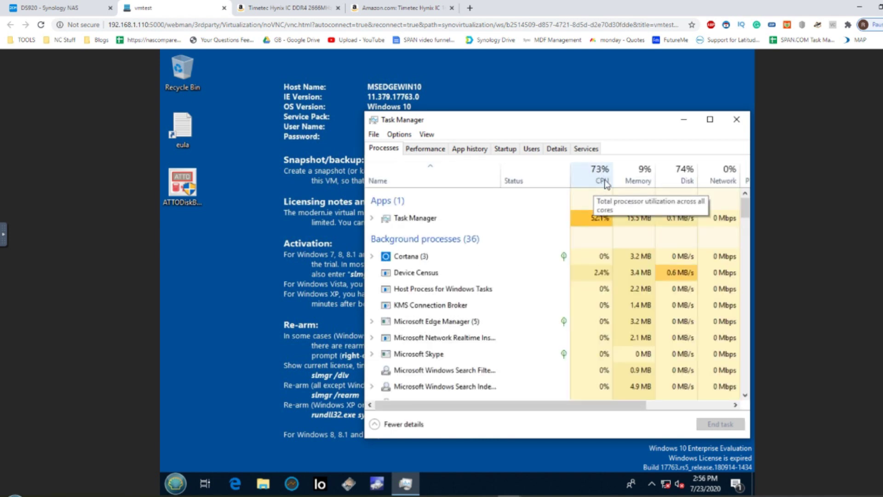
{"action": "left_click", "coordinate": [425, 150]}
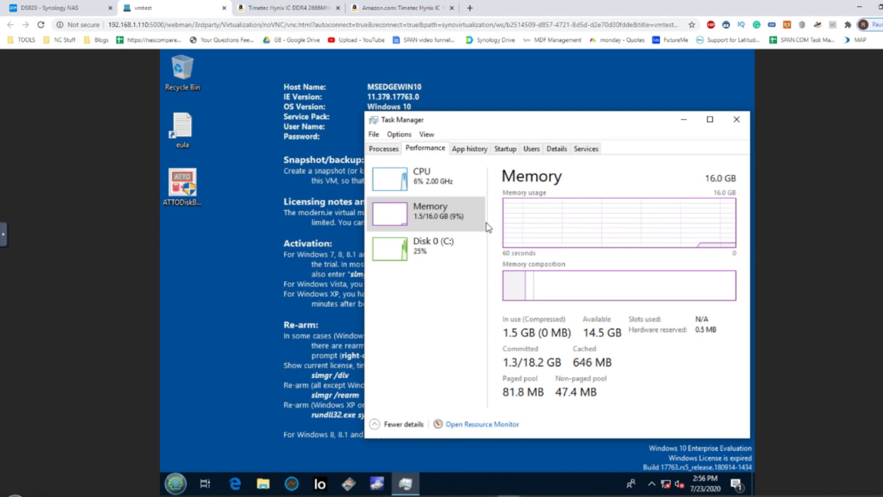
{"action": "left_click", "coordinate": [99, 6]}
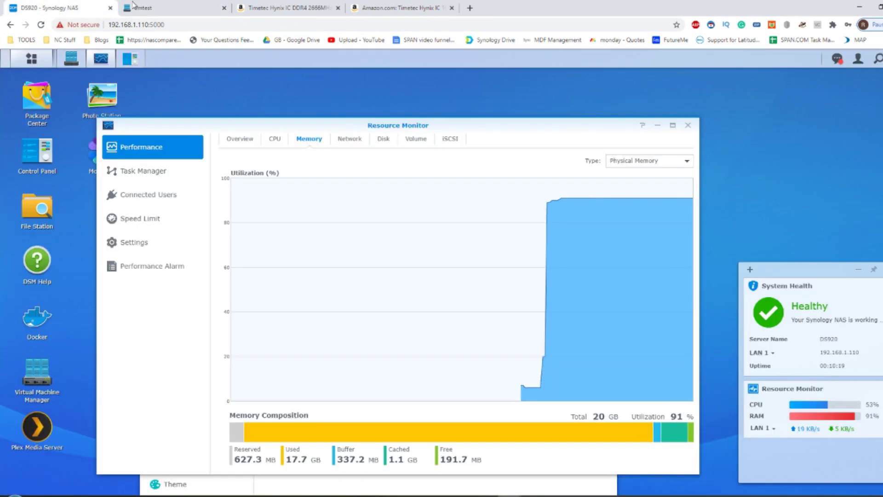
{"action": "left_click", "coordinate": [134, 6]}
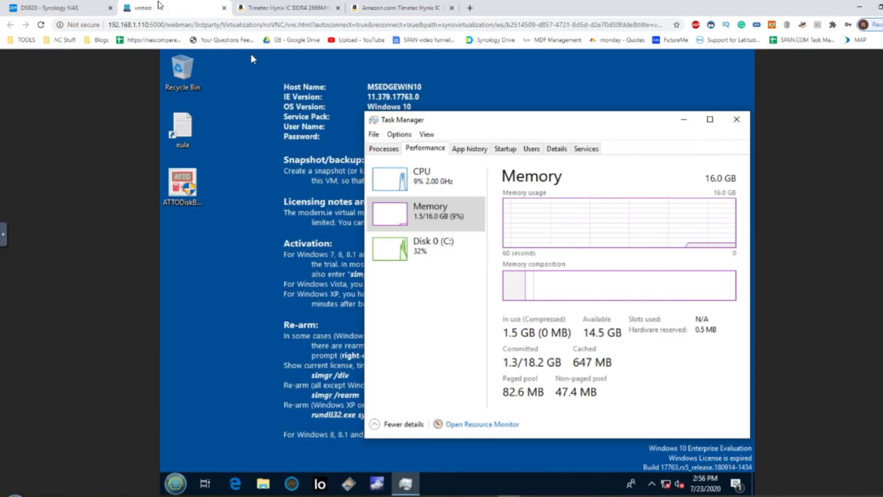
- Shut down the Windows VM from its Start menu and close the vmtest console tab
{"action": "left_click", "coordinate": [176, 483]}
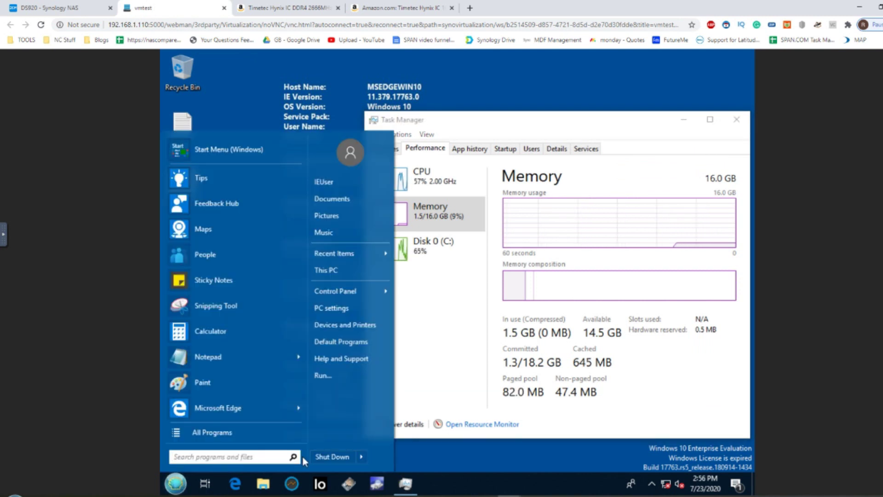
{"action": "left_click", "coordinate": [321, 457]}
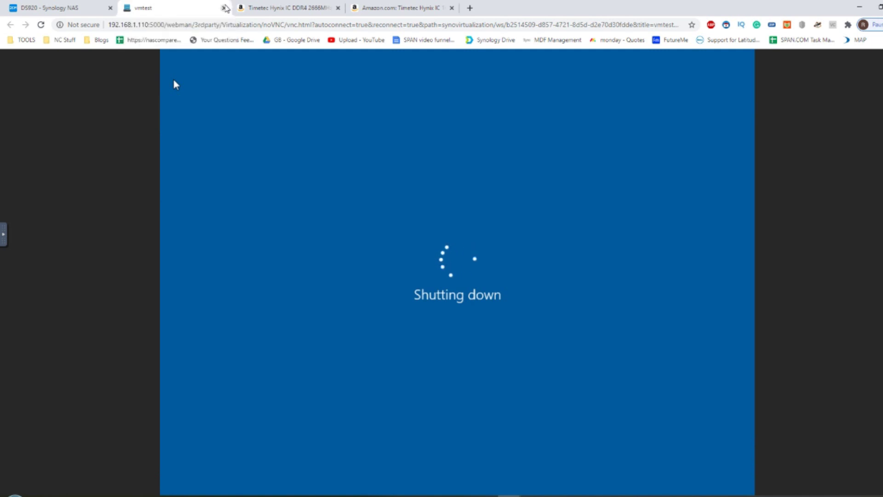
{"action": "left_click", "coordinate": [224, 8]}
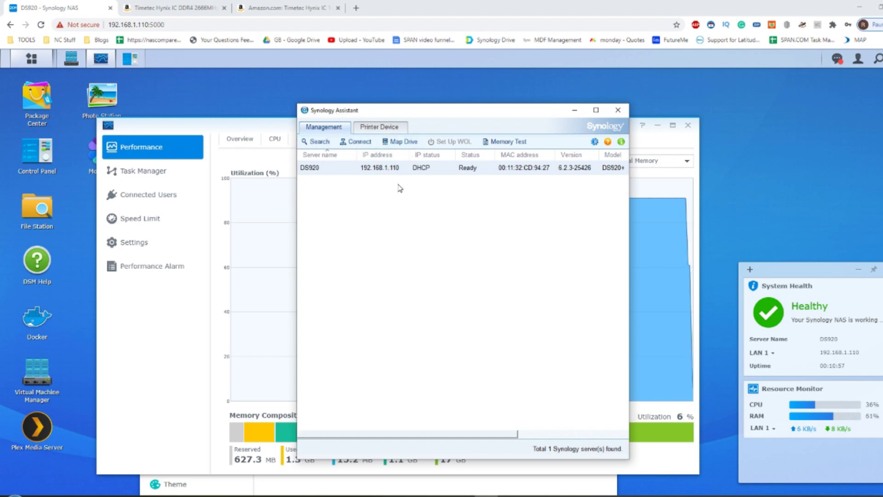
- Check the NAS memory graph, then enable Memory Test under Advanced Services in Synology Assistant preferences
{"action": "left_click", "coordinate": [574, 109]}
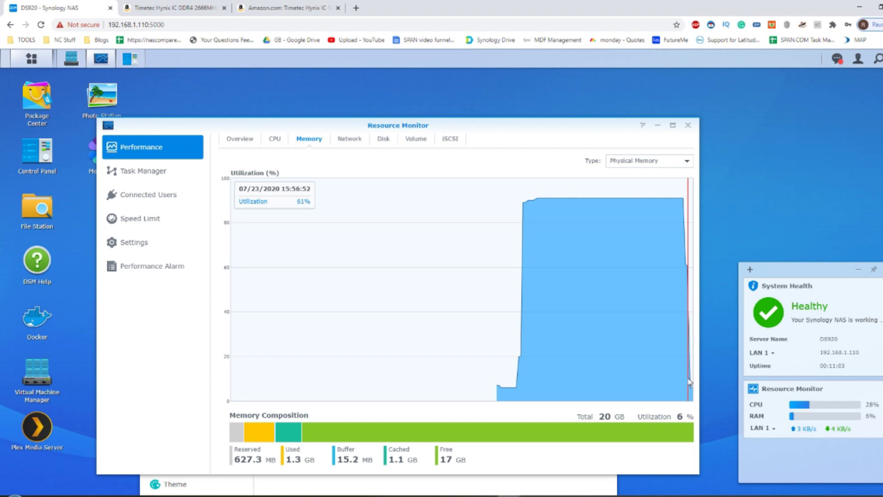
{"action": "key", "text": "alt+Tab"}
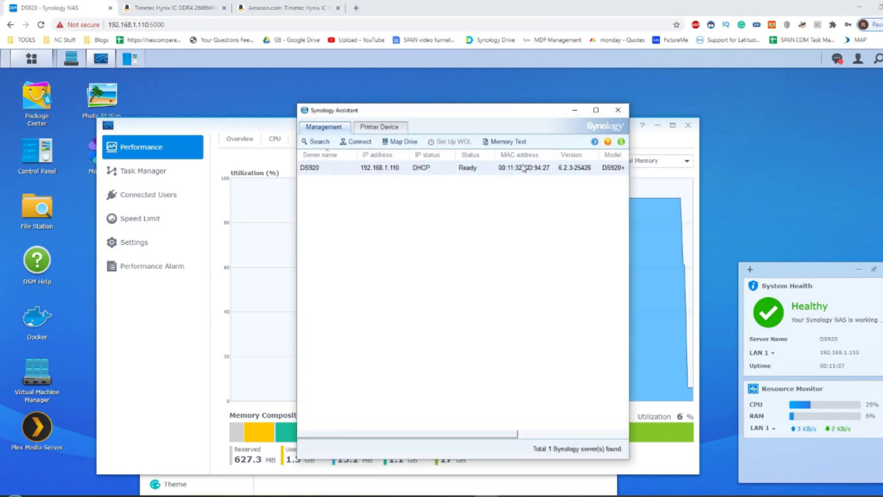
{"action": "left_click", "coordinate": [595, 142]}
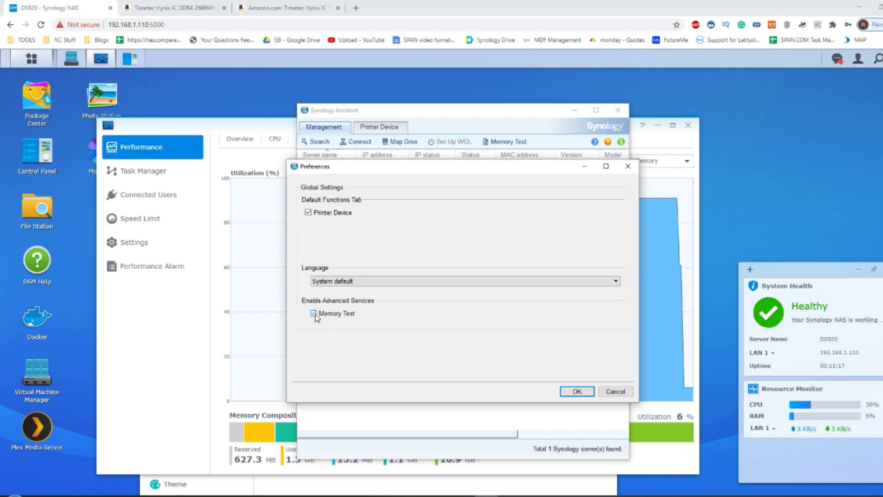
{"action": "left_click", "coordinate": [563, 390]}
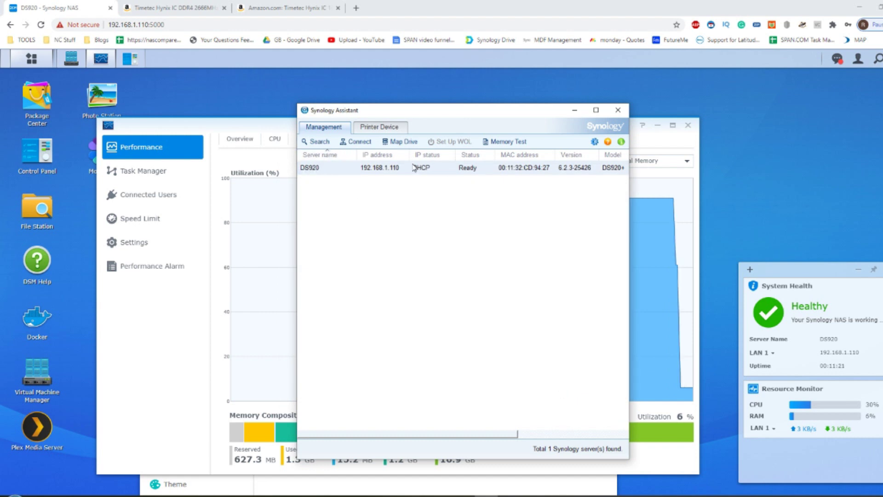
{"action": "right_click", "coordinate": [413, 170]}
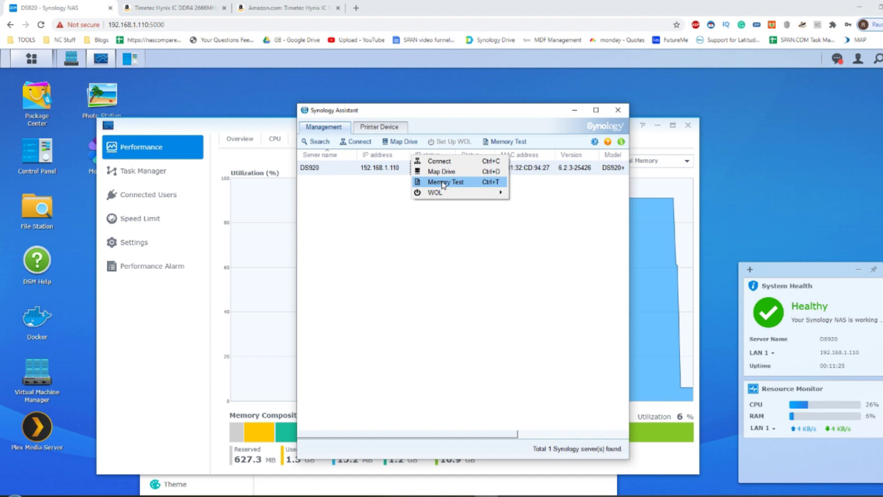
- Start the DS920 Memory Test, accepting the reboot warning and entering the admin password
{"action": "left_click", "coordinate": [440, 183]}
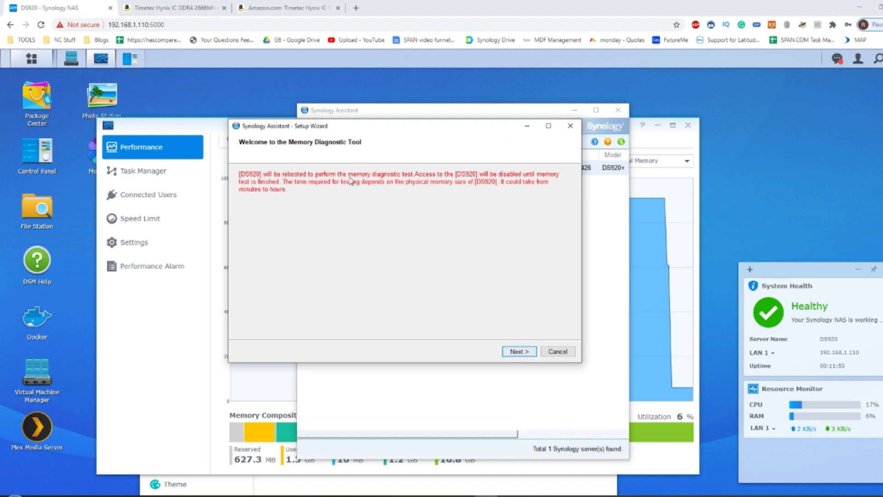
{"action": "left_click", "coordinate": [520, 351]}
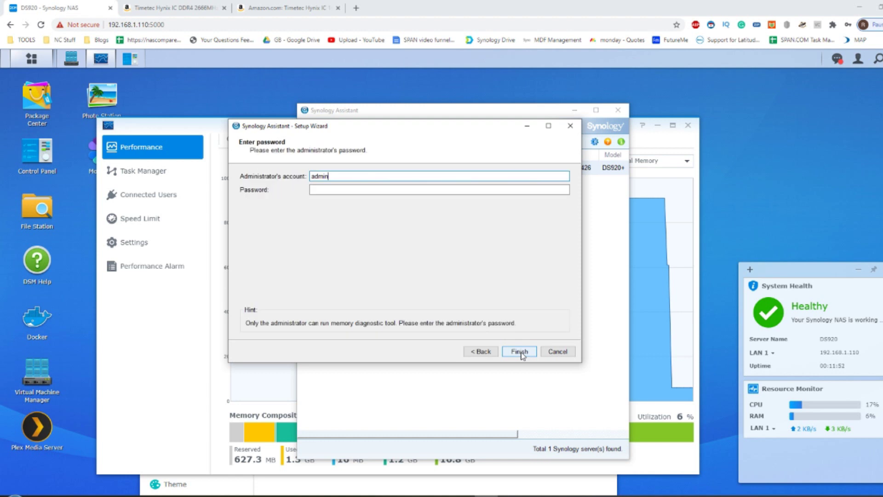
{"action": "left_click", "coordinate": [414, 189]}
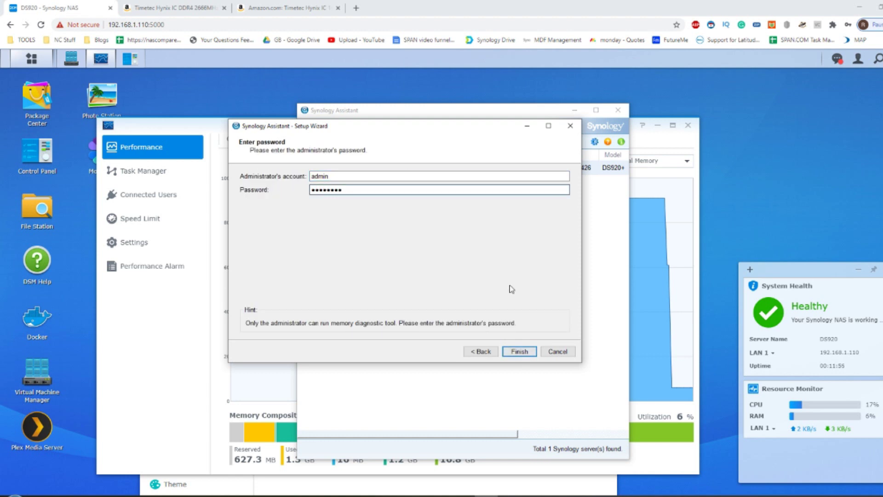
{"action": "left_click", "coordinate": [514, 351]}
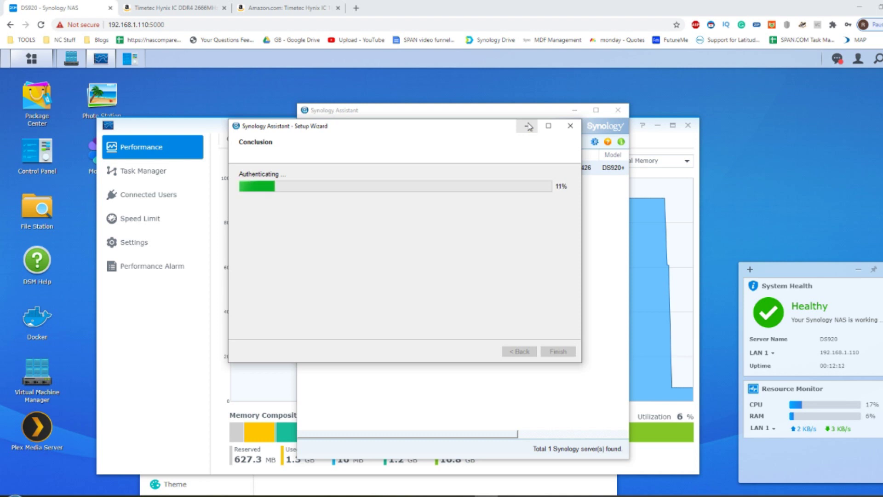
{"action": "left_click", "coordinate": [528, 125]}
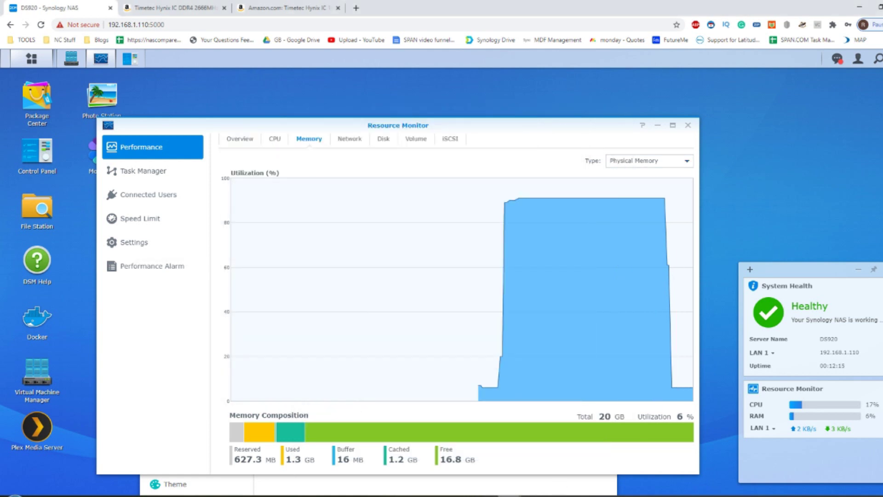
{"action": "left_click", "coordinate": [506, 495]}
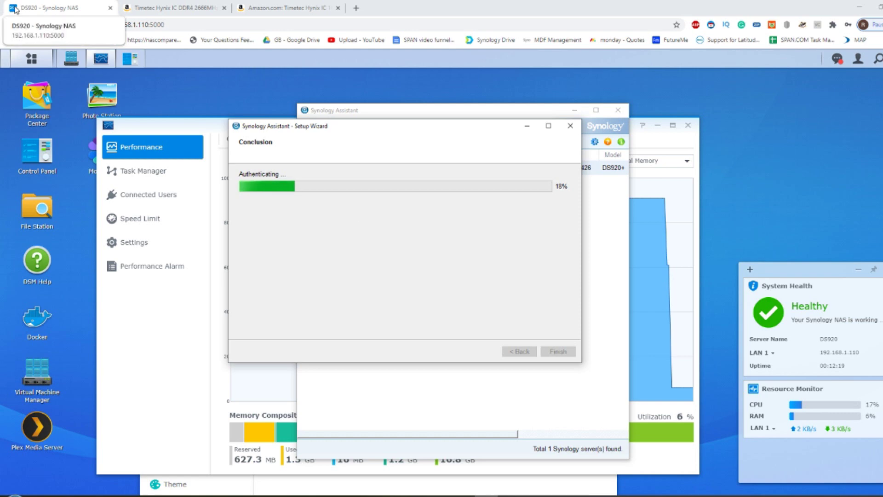
- Highlight the Timetec Hynix 16GB DDR4 2666MHz SODIMM titles on amazon.co.uk and amazon.com, then return to DS920
{"action": "left_click", "coordinate": [170, 8]}
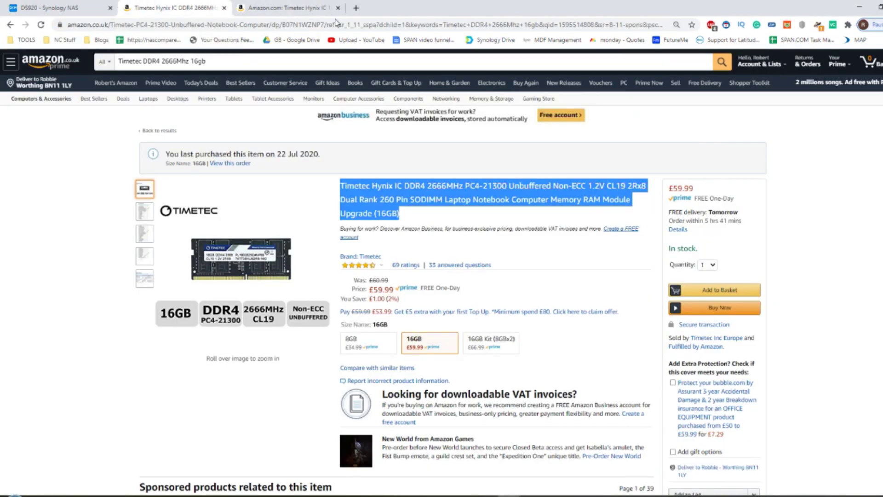
{"action": "left_click", "coordinate": [434, 216]}
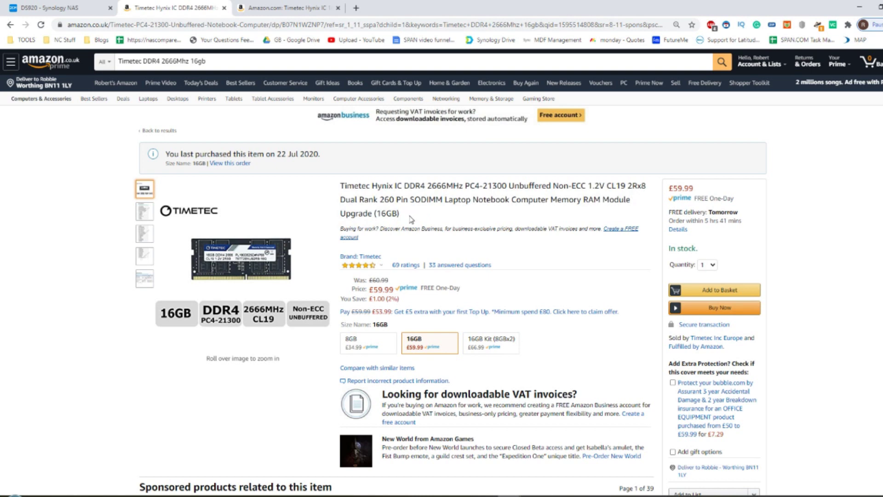
{"action": "left_click_drag", "start_coordinate": [412, 217], "coordinate": [356, 187]}
{"action": "left_click", "coordinate": [239, 7]}
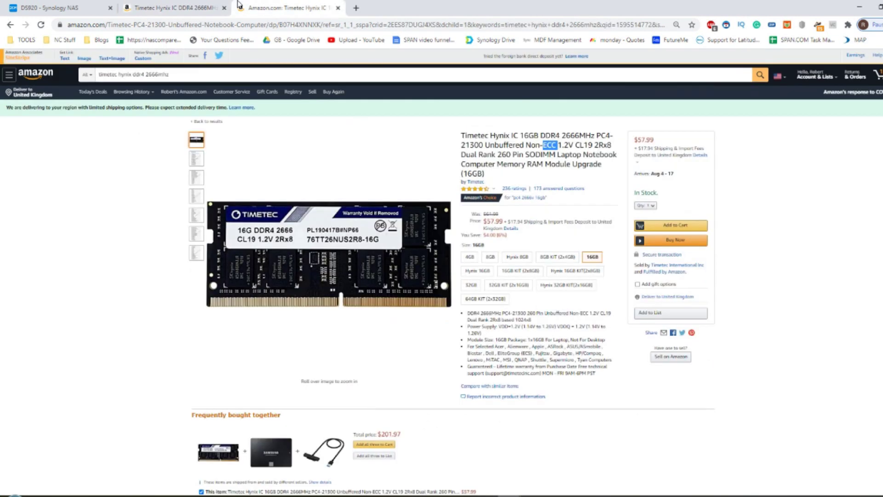
{"action": "left_click_drag", "start_coordinate": [463, 135], "coordinate": [510, 175]}
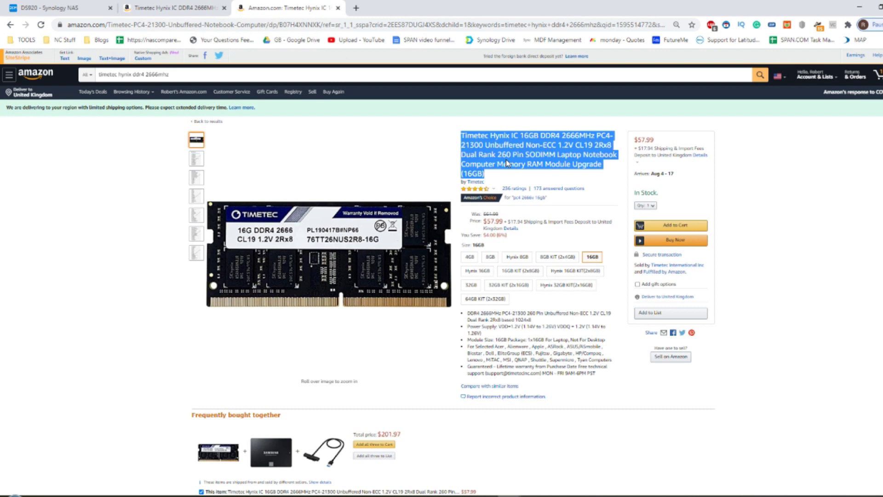
{"action": "left_click", "coordinate": [84, 5]}
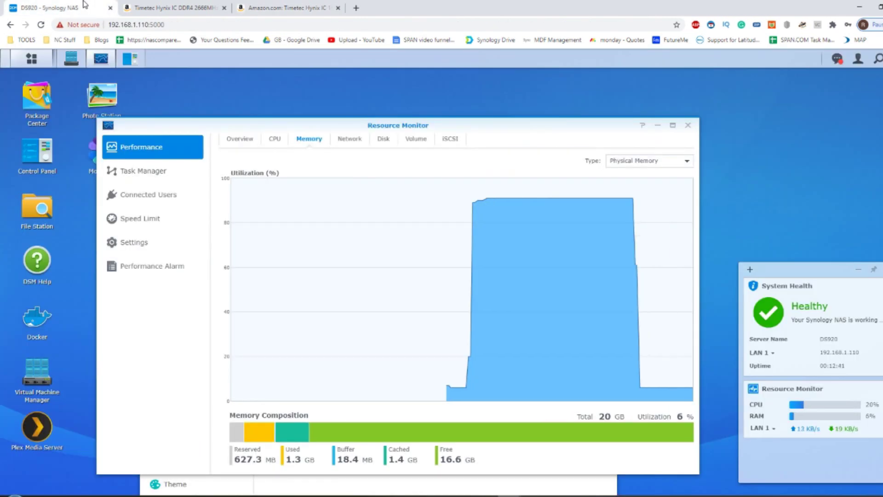